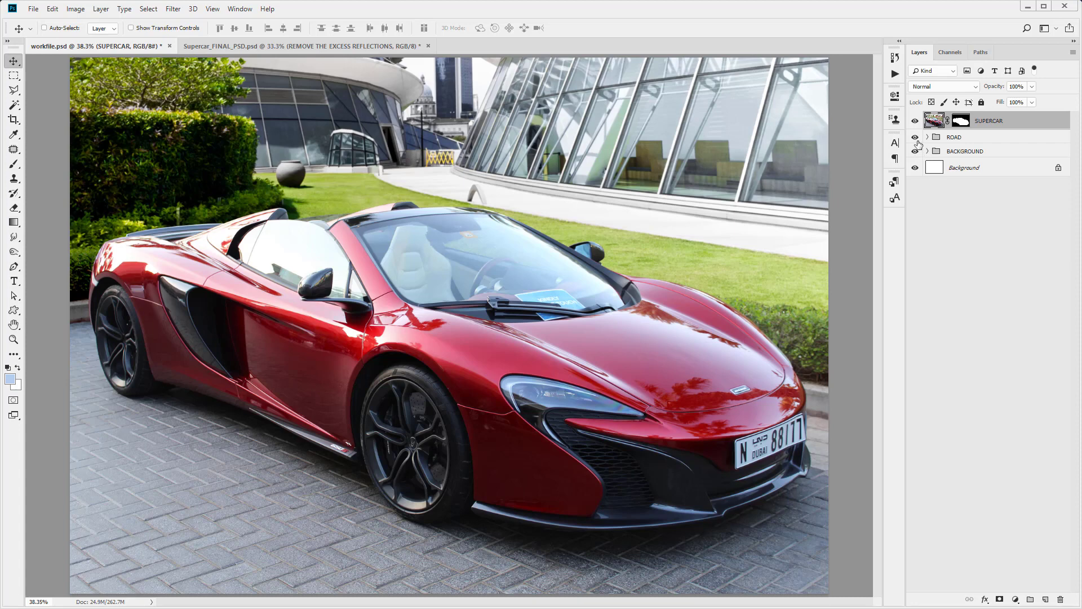
Add a new layer above the SUPERCAR layer and name it REMOVE THE CARD.
left_click(915, 138)
left_click(915, 138)
left_click(13, 339)
left_click_drag(579, 289, 622, 299)
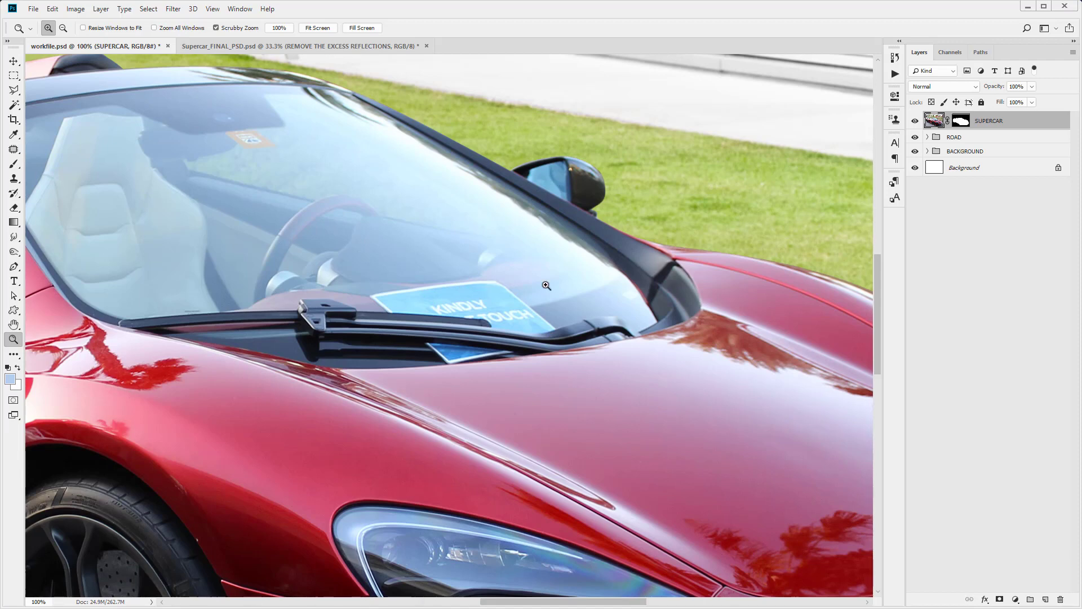
left_click(1040, 598)
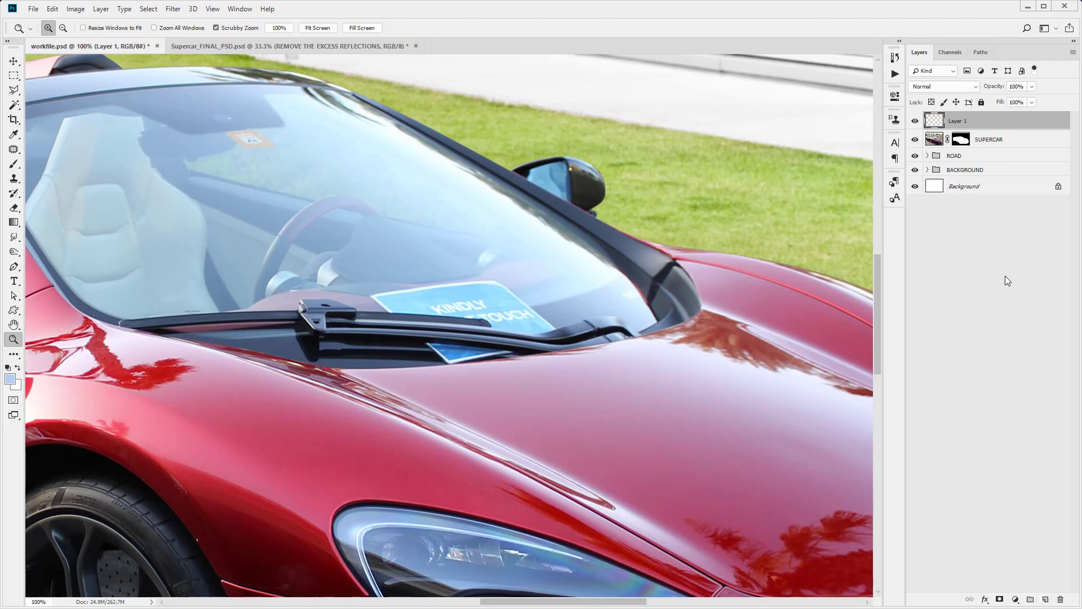
double_click(957, 122)
key("Return")
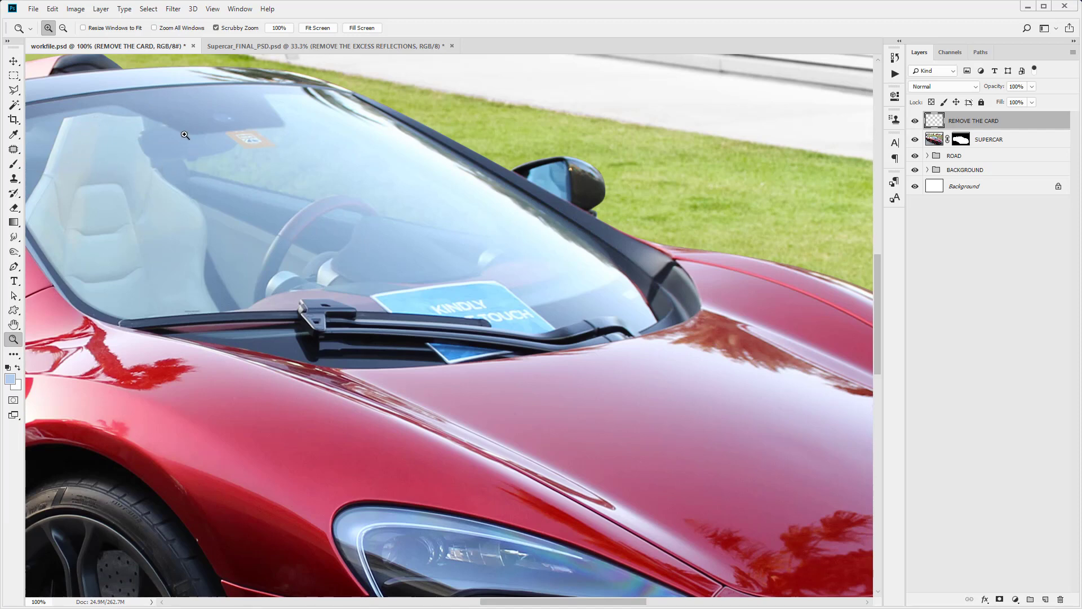
Set up the Clone Stamp tool to sample Current & Below.
left_click(14, 178)
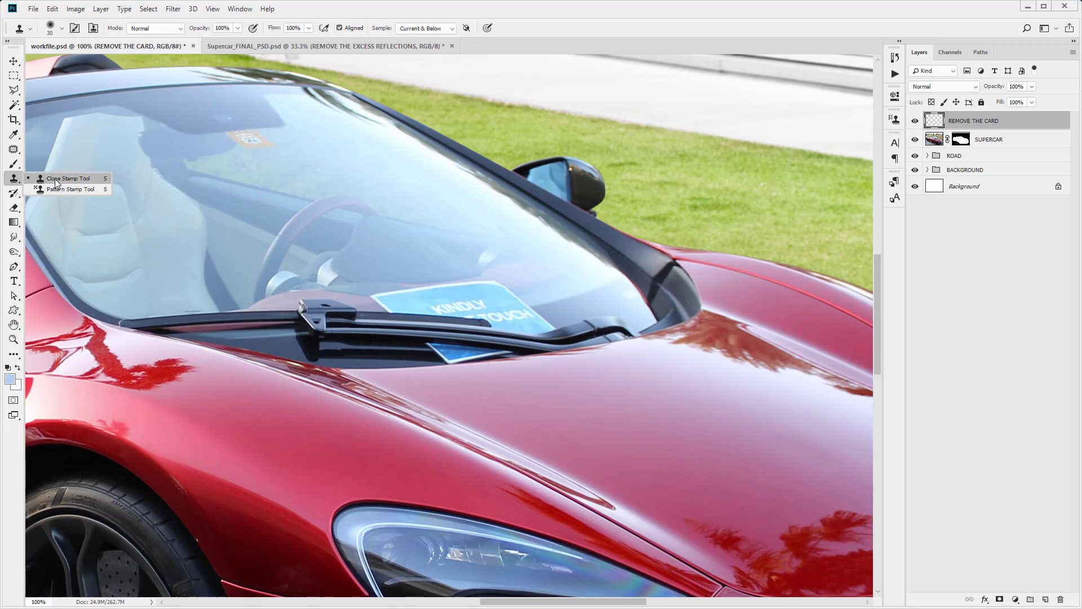
left_click(55, 178)
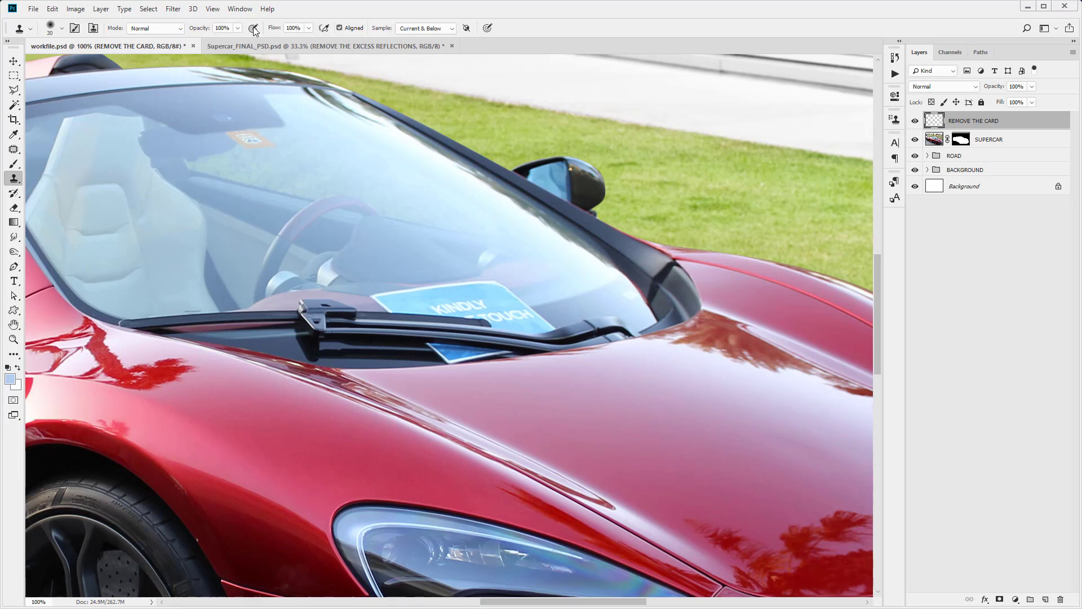
left_click(419, 31)
left_click(418, 32)
Try to clone the grey dashboard over the right corner of the blue card behind the windshield.
key("z")
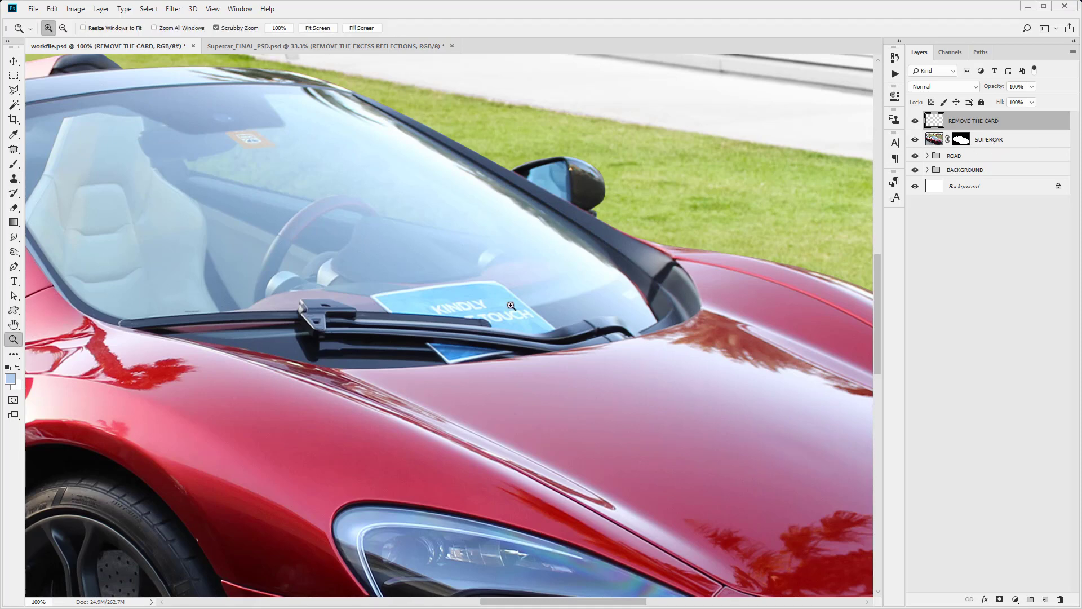
left_click(548, 297)
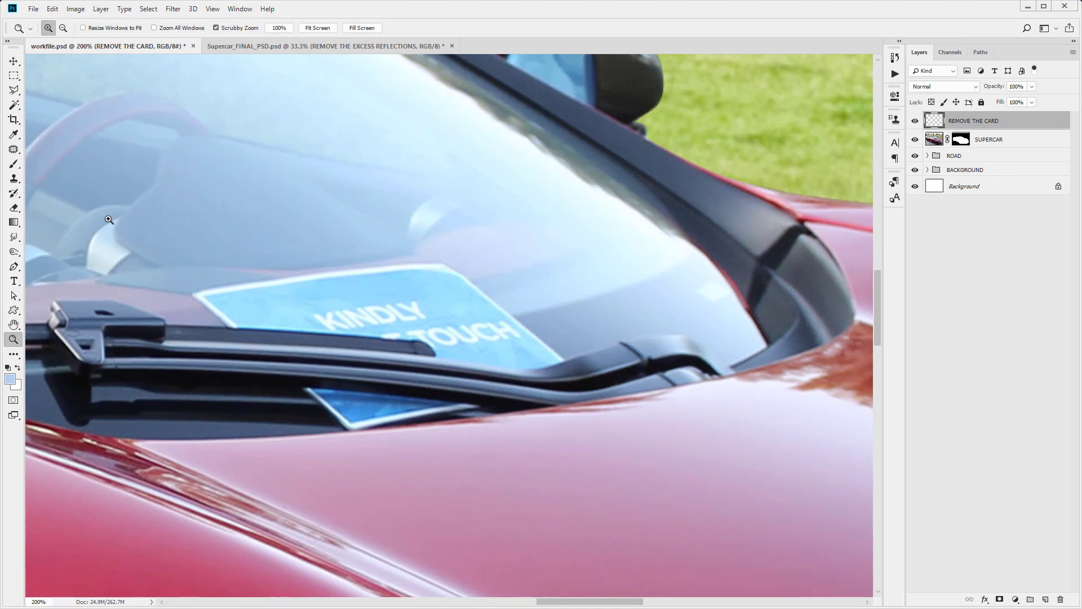
left_click(14, 179)
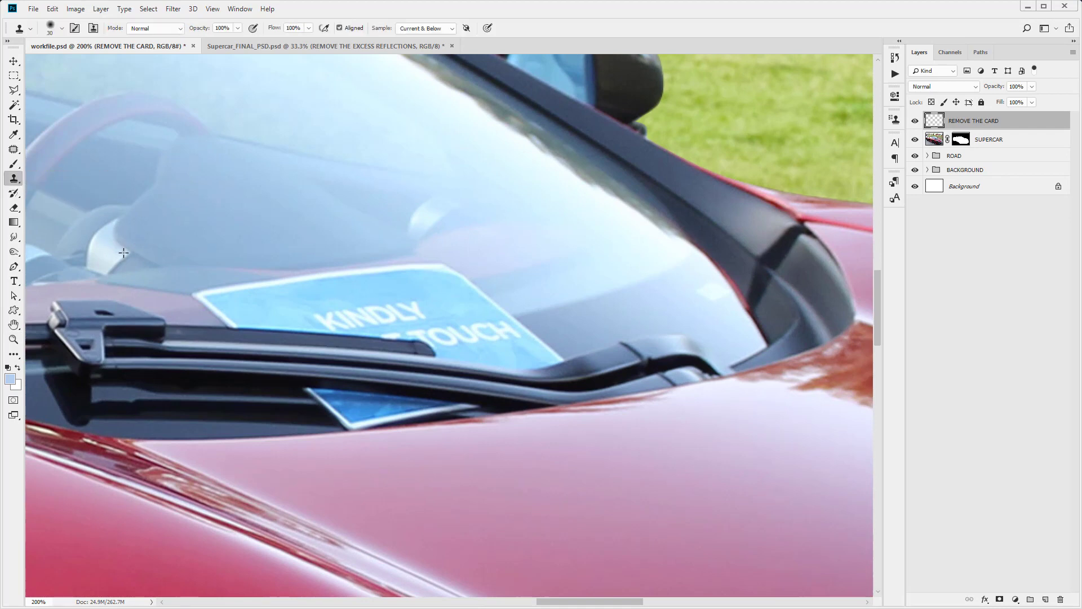
left_click(598, 321, "alt")
mouse_move(558, 340)
left_mouse_down()
mouse_move(514, 345)
mouse_move(557, 331)
left_mouse_up()
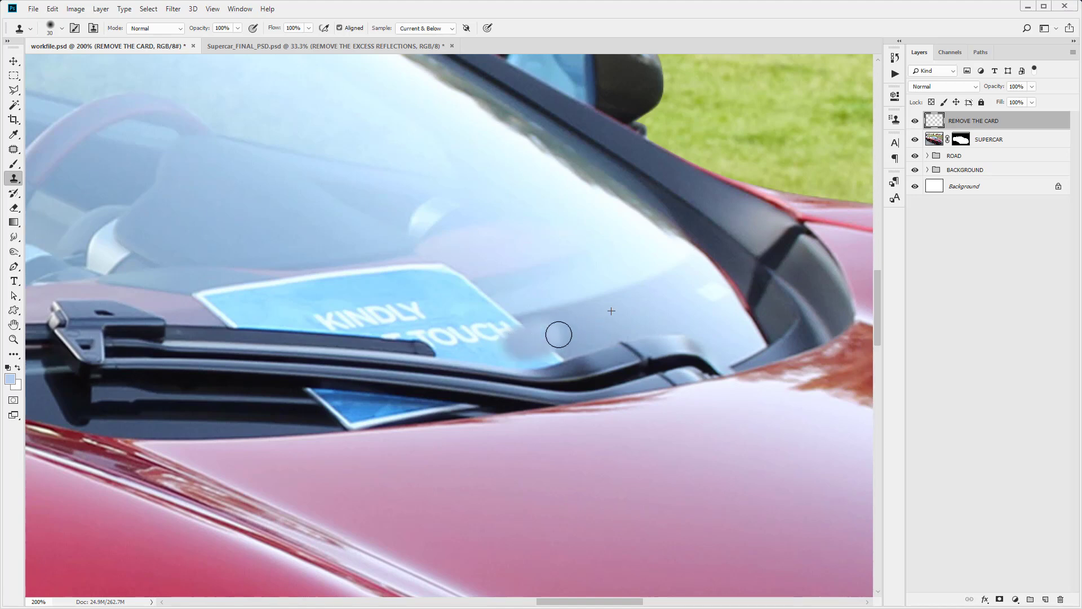
key("ctrl+z")
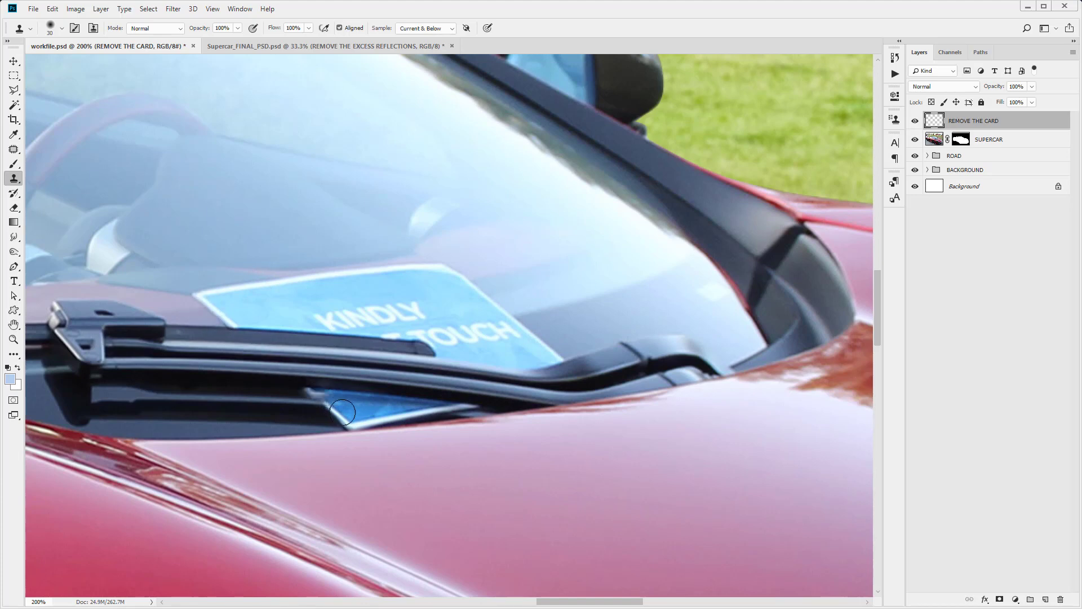
Extend the thin light strip over the left part of the card piece below the wipers with a 10 px Clone Stamp.
left_click(17, 341)
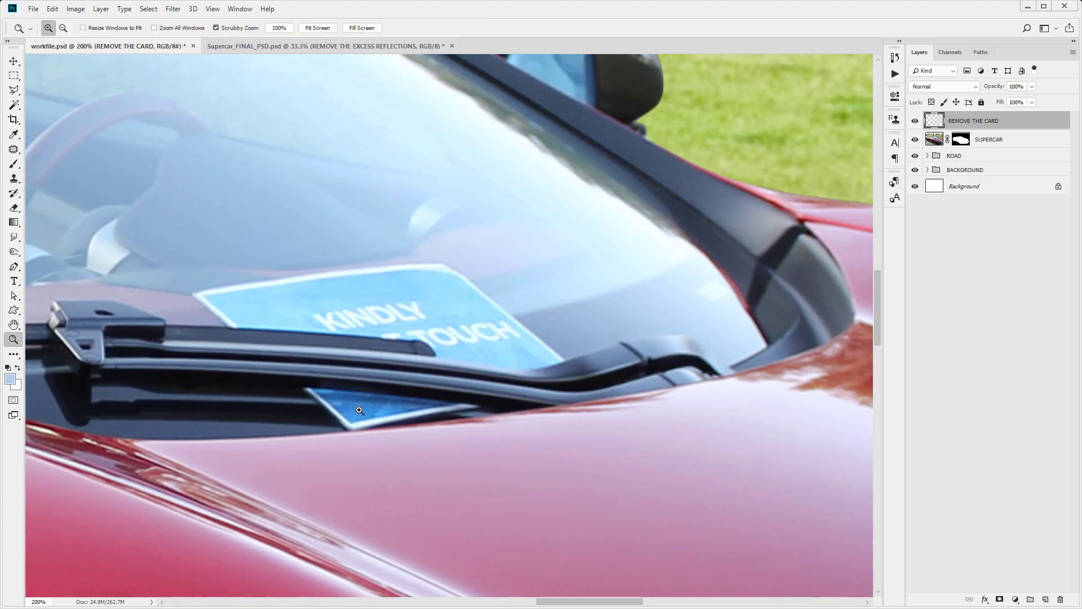
left_click(394, 412)
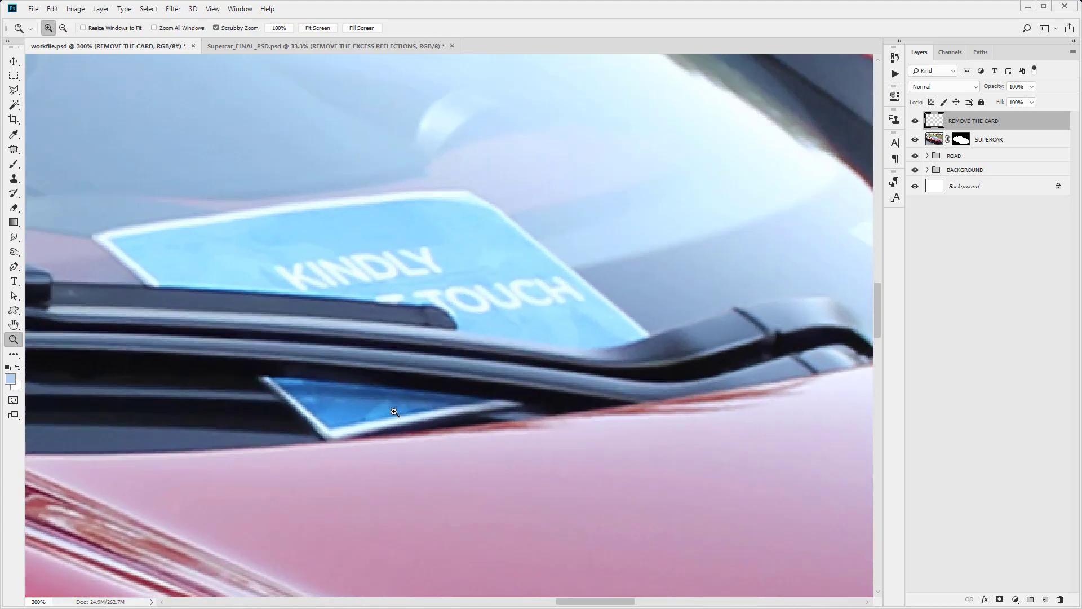
left_click(391, 406)
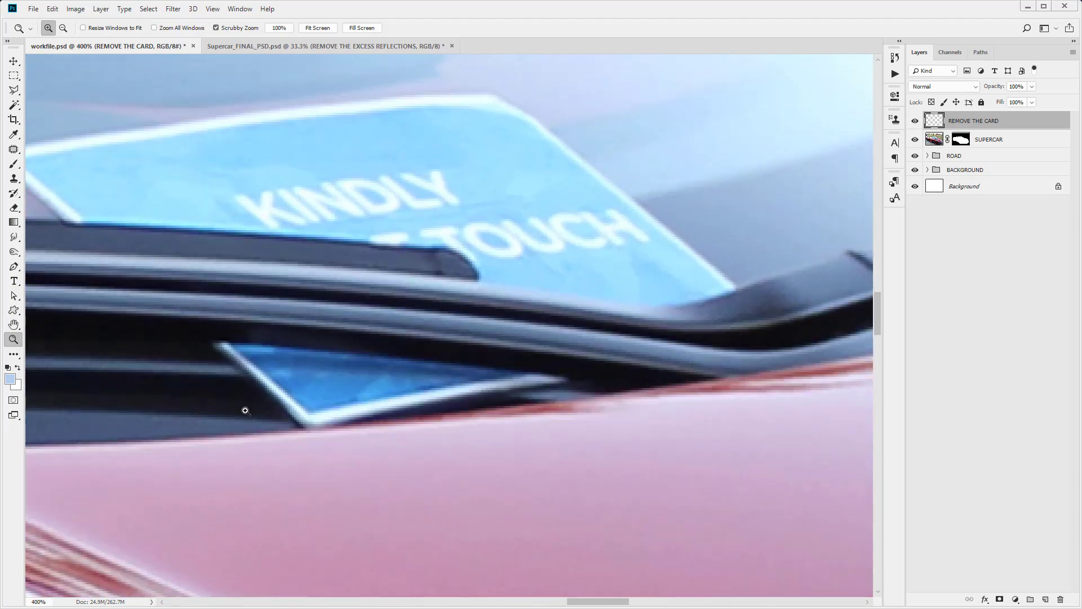
key("ctrl+minus")
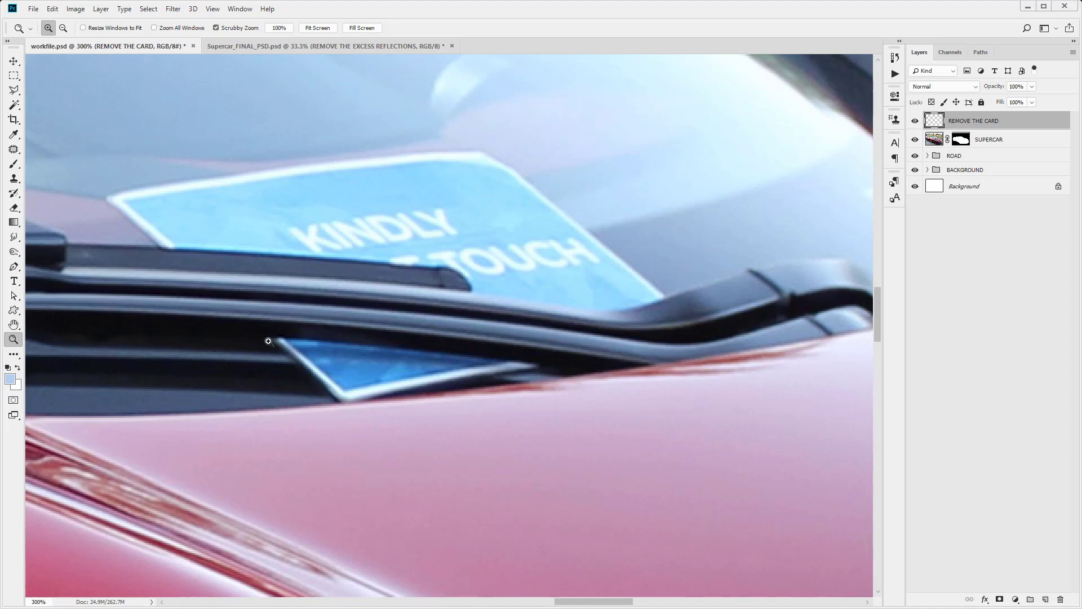
left_click(14, 179)
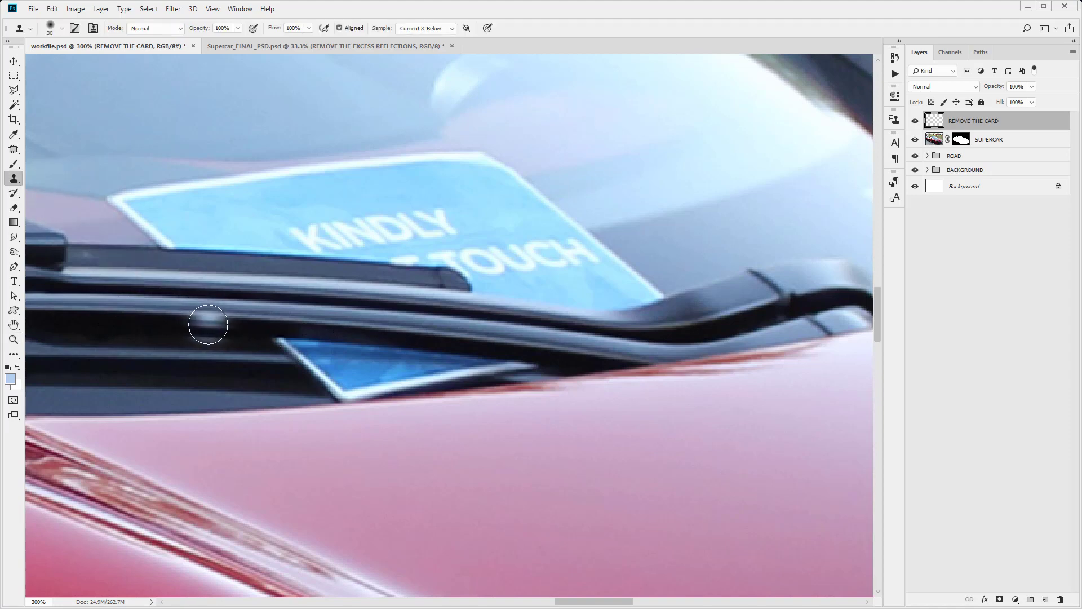
key("bracketleft")
key("bracketleft")
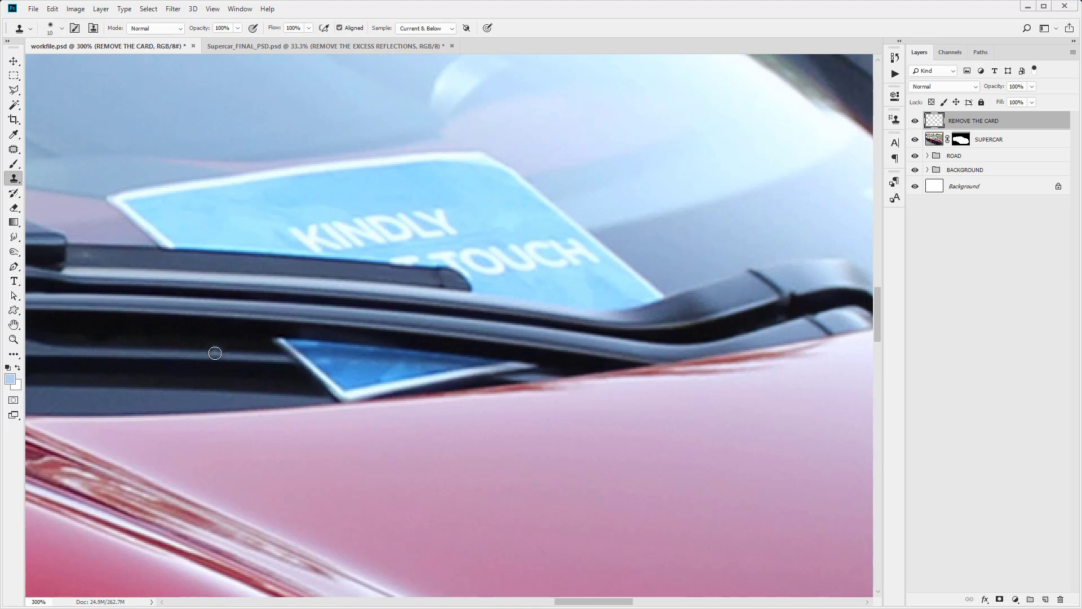
left_click(214, 354, "alt")
mouse_move(293, 358)
left_mouse_down()
mouse_move(369, 362)
mouse_move(298, 362)
mouse_move(291, 337)
mouse_move(264, 338)
mouse_move(333, 343)
left_mouse_up()
Clone the dark areas under the light strip over the lower left corner of the card piece below the wipers.
left_click(206, 335, "alt")
left_click(241, 375, "alt")
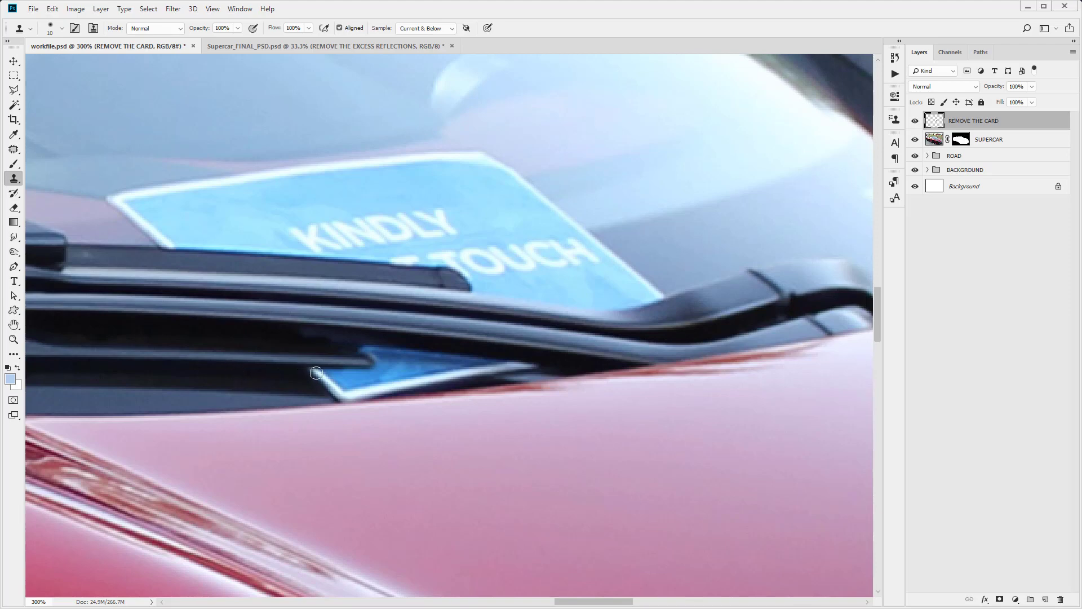
mouse_move(299, 374)
left_mouse_down()
mouse_move(329, 378)
mouse_move(315, 389)
mouse_move(351, 388)
mouse_move(338, 390)
left_mouse_up()
left_click(279, 381, "alt")
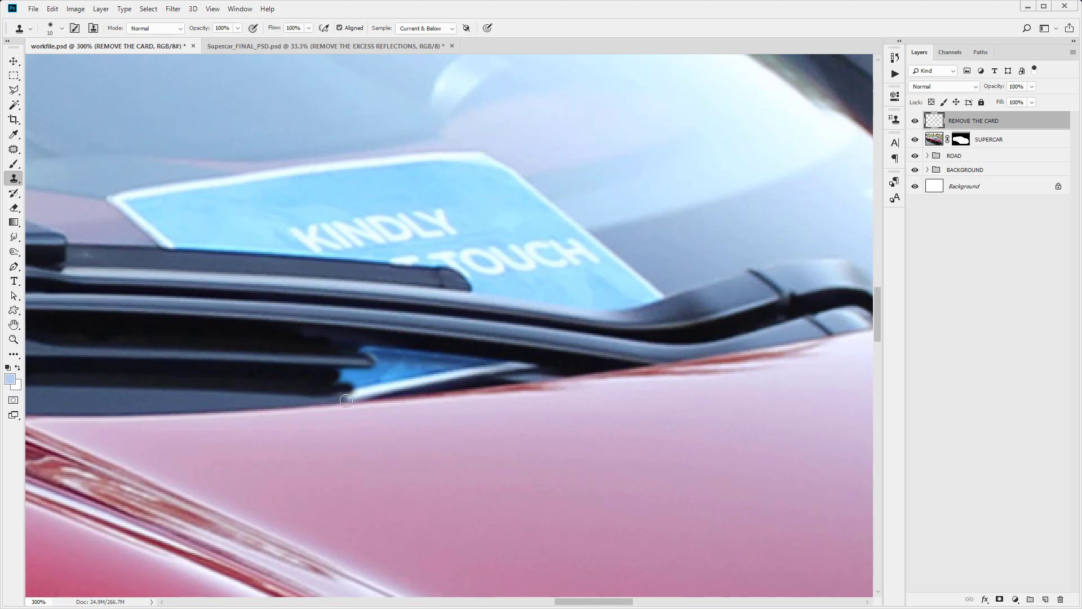
left_click_drag(346, 400, 358, 399)
mouse_move(321, 378)
left_mouse_down()
mouse_move(346, 378)
mouse_move(317, 379)
left_mouse_up()
Clone black shadow over the upper blue edge of the card piece, directly beneath the wiper arm.
left_click(237, 331, "alt")
mouse_move(308, 335)
left_mouse_down()
mouse_move(273, 335)
mouse_move(360, 338)
left_mouse_up()
left_click(243, 333, "alt")
left_click(283, 337, "alt")
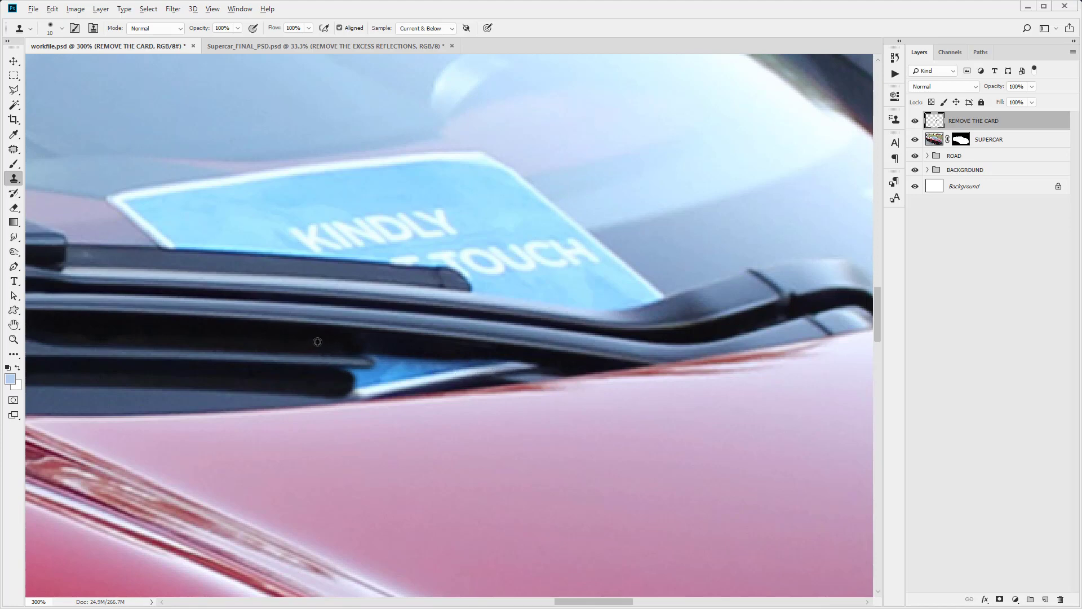
left_click_drag(346, 349, 455, 355)
left_click(347, 352, "alt")
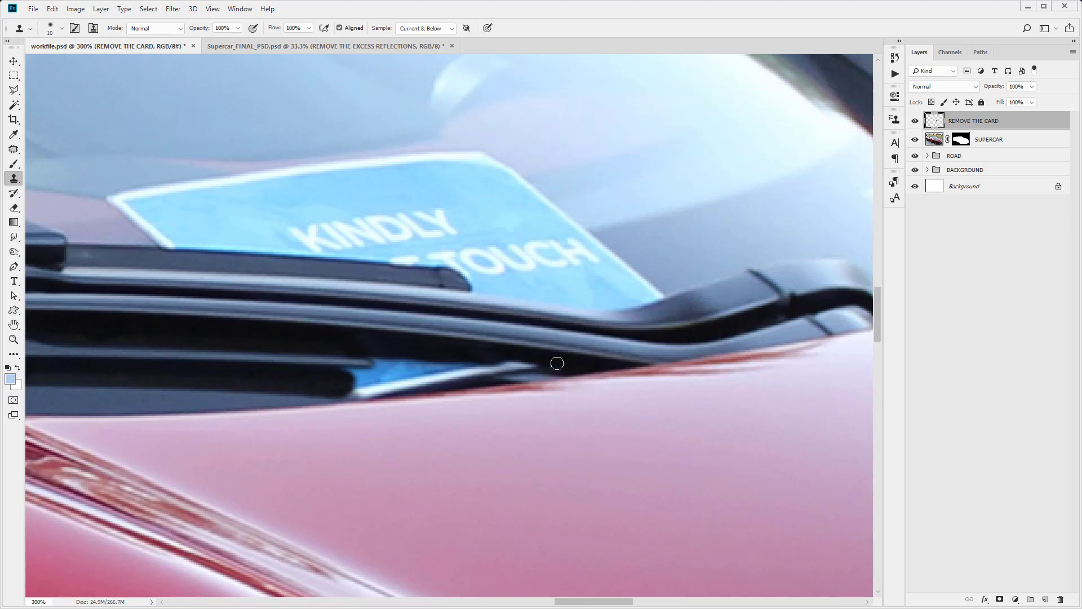
Clone dark shadow over the right tip of the card piece's white border below the wiper arm.
left_click_drag(556, 363, 472, 359)
left_click(545, 363, "alt")
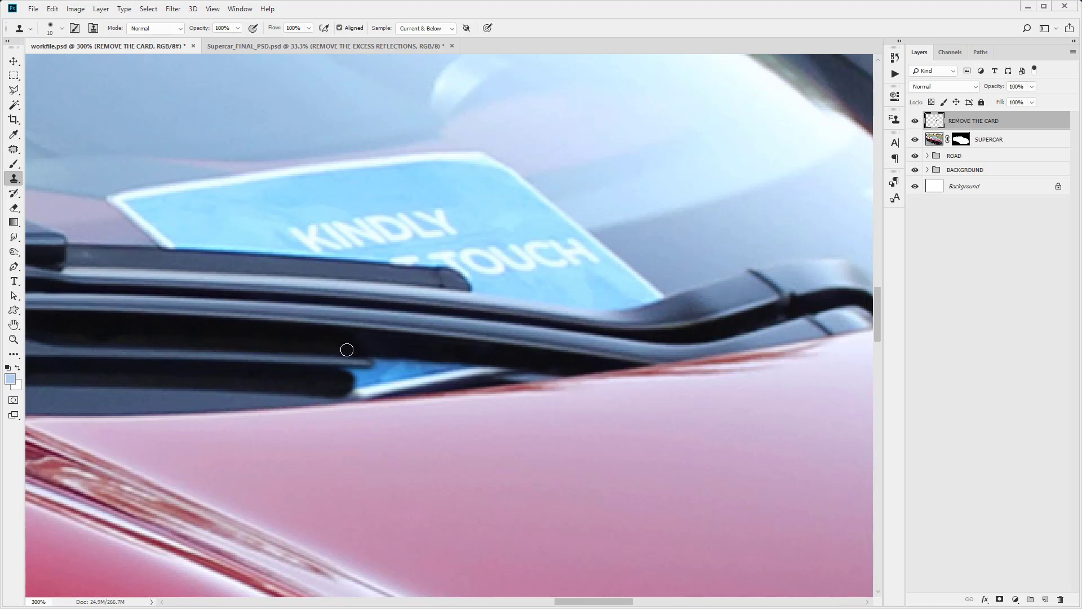
left_click_drag(366, 351, 541, 368)
left_click(403, 353, "alt")
left_click(413, 354, "alt")
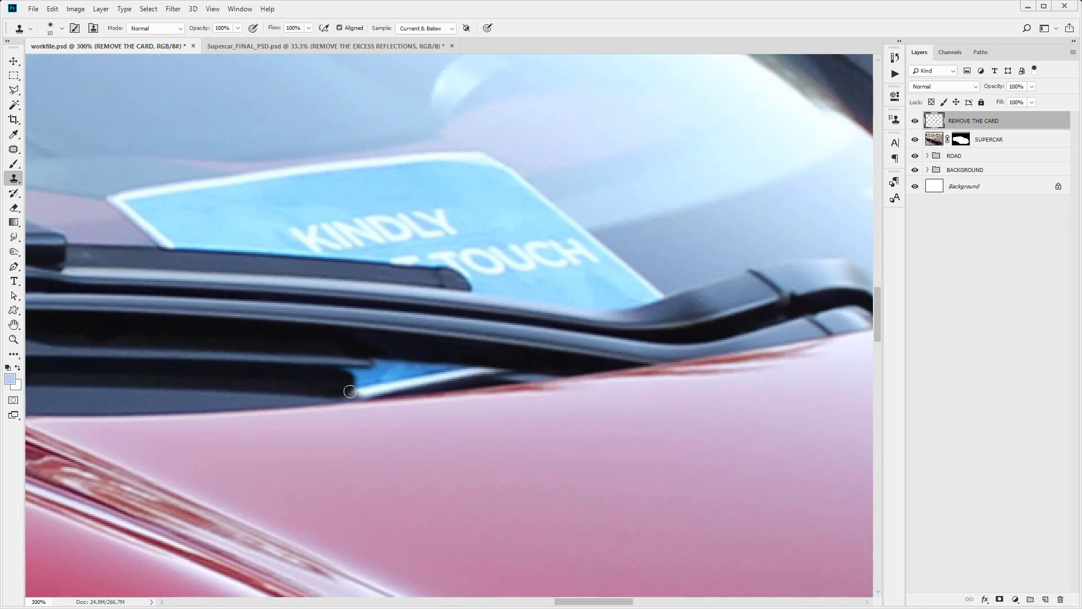
Touch up the dark area at the lower left end of the remaining card piece with cloned shadow.
mouse_move(354, 391)
left_mouse_down()
mouse_move(372, 391)
mouse_move(320, 391)
left_mouse_up()
left_click(371, 390)
left_click(298, 384, "alt")
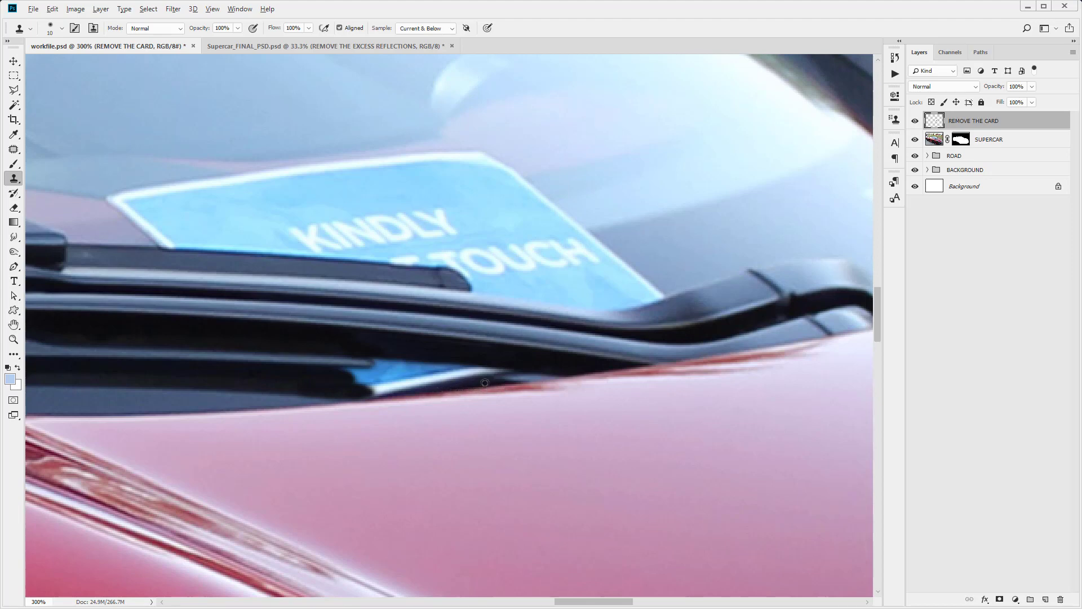
Clone dark tones over the lower white border of the card piece along the hood edge, using a 5 px brush.
left_click(13, 339)
left_click(464, 387)
left_click(464, 388)
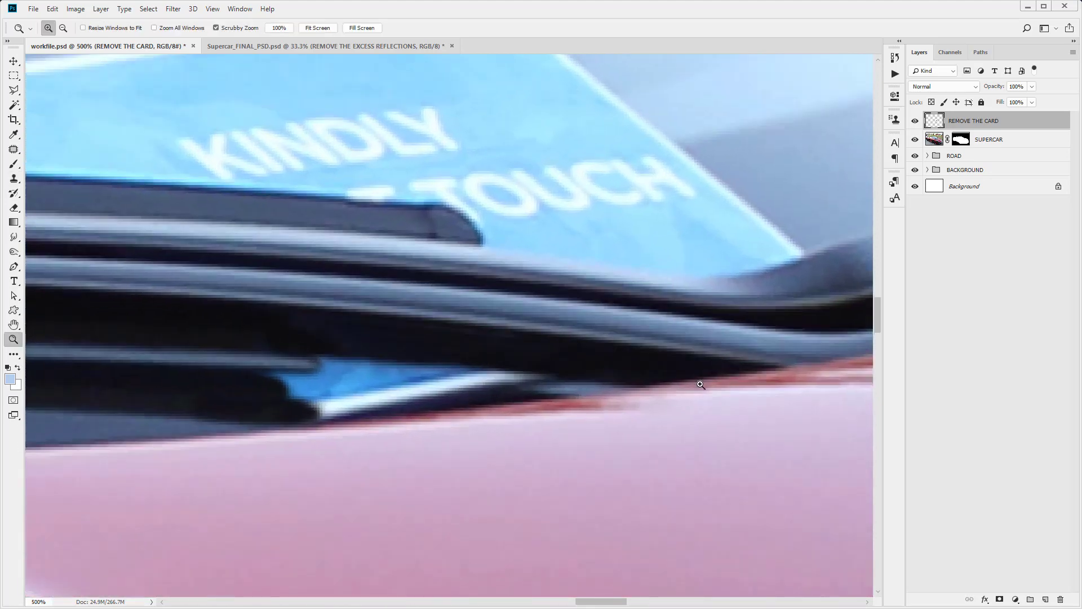
left_click(14, 178)
left_click(56, 177)
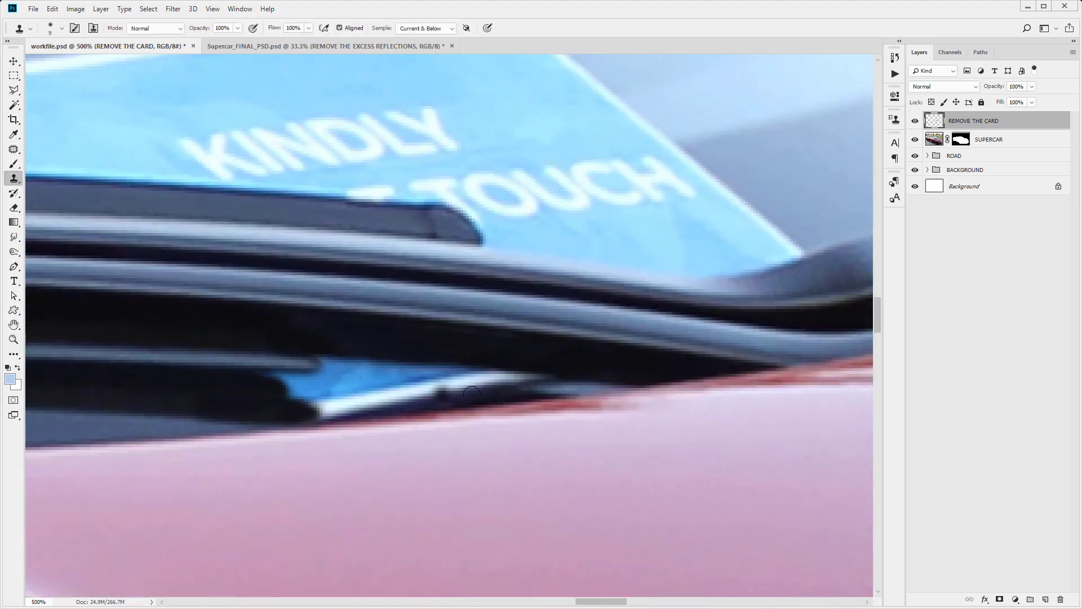
key("bracketleft")
key("bracketleft")
left_click(496, 398, "alt")
mouse_move(448, 397)
left_mouse_down()
mouse_move(516, 396)
mouse_move(308, 416)
left_mouse_up()
left_click(452, 399)
left_click(502, 400, "alt")
left_click(514, 395, "alt")
left_click(489, 400, "alt")
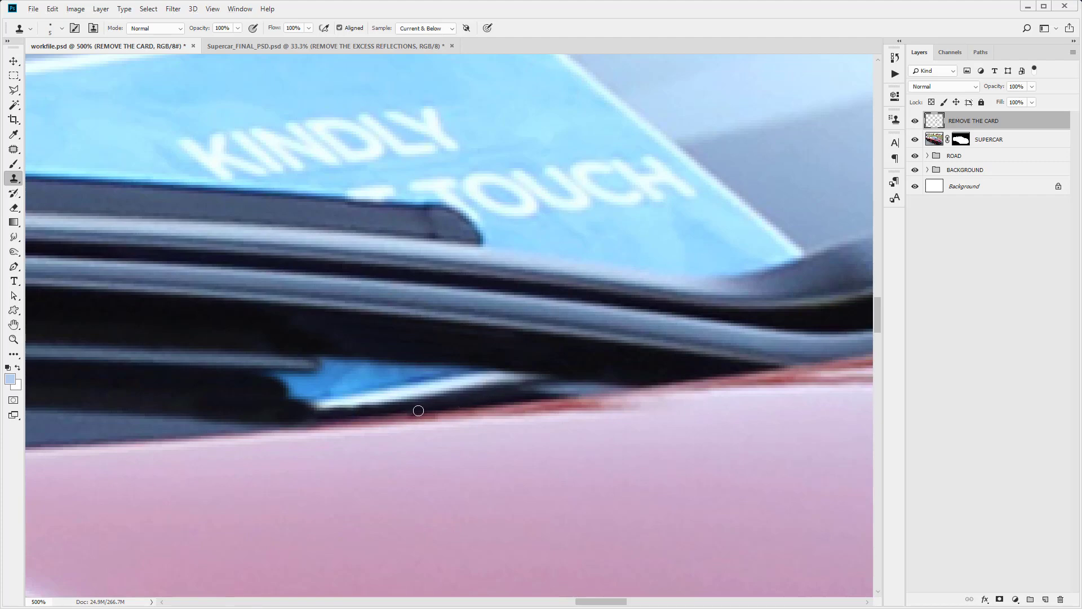
Clean up the card piece's lower left corner along the hood edge with cloned shadow, undoing a faulty stroke.
left_click_drag(417, 411, 290, 419)
left_click(455, 404, "alt")
key("ctrl+z")
left_click(254, 411, "alt")
left_click_drag(307, 413, 322, 414)
Clone black shadow over most of the remaining blue area and white border of the card piece below the wipers.
mouse_move(282, 376)
left_mouse_down()
mouse_move(345, 383)
mouse_move(270, 390)
mouse_move(316, 401)
mouse_move(327, 388)
mouse_move(263, 392)
mouse_move(352, 406)
mouse_move(221, 382)
mouse_move(348, 395)
mouse_move(287, 389)
mouse_move(343, 406)
mouse_move(373, 398)
mouse_move(328, 398)
mouse_move(504, 396)
mouse_move(313, 396)
mouse_move(346, 402)
mouse_move(380, 398)
mouse_move(222, 377)
mouse_move(363, 385)
mouse_move(283, 376)
mouse_move(343, 379)
mouse_move(372, 385)
mouse_move(309, 376)
mouse_move(430, 400)
mouse_move(435, 392)
mouse_move(350, 388)
mouse_move(487, 395)
left_mouse_up()
left_click(263, 392, "alt")
left_click(287, 388, "alt")
left_click(312, 396, "alt")
left_click(222, 377, "alt")
left_click(258, 377, "alt")
left_click(423, 396, "alt")
Examine the retouched area below the wipers in the full picture and close up for remaining card traces.
left_click(14, 338)
right_click(122, 342)
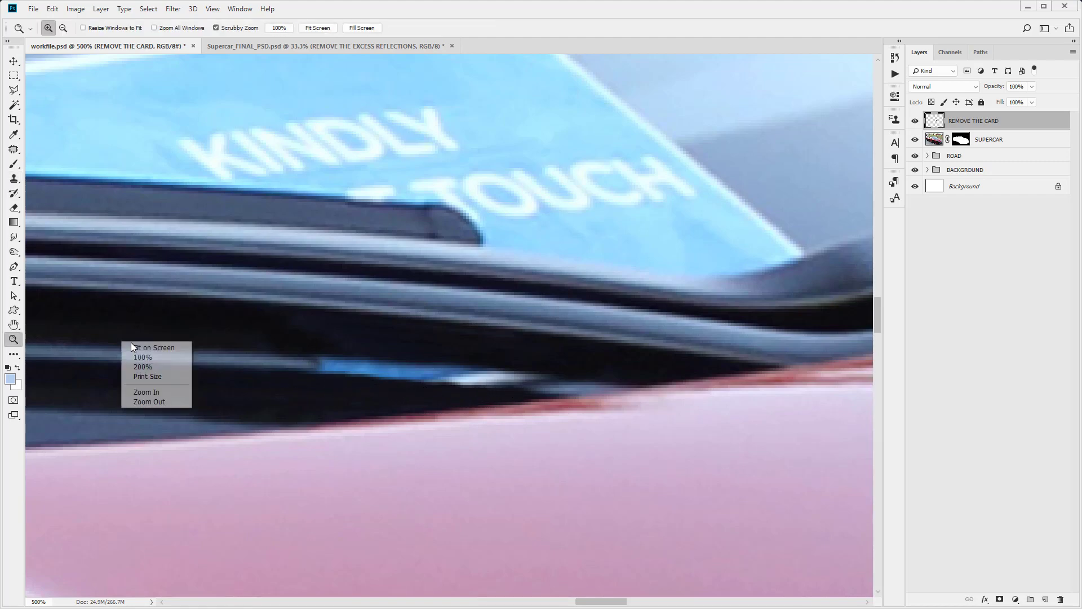
left_click(154, 347)
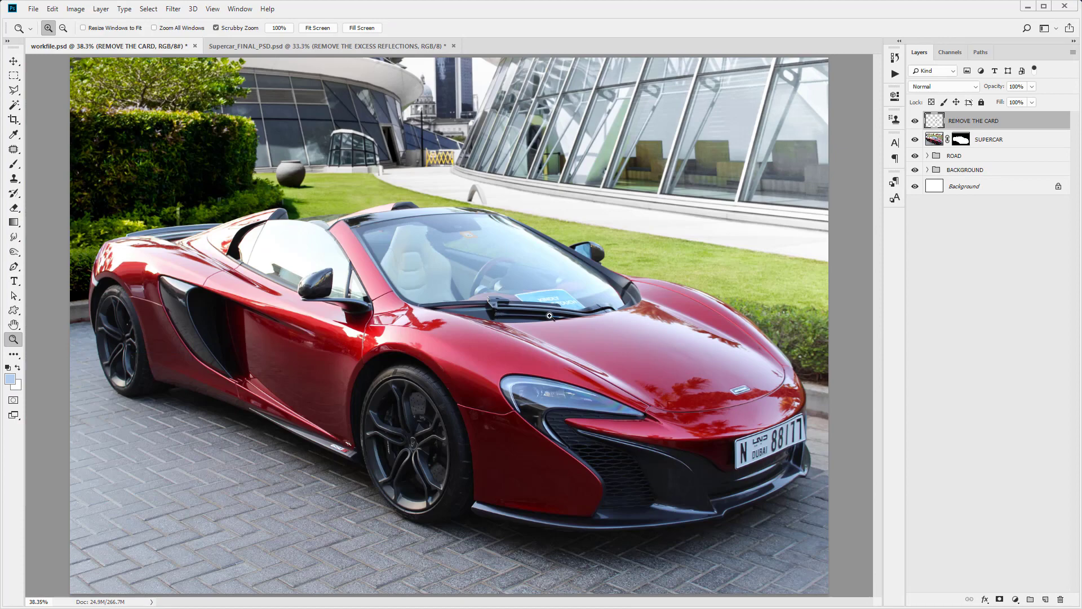
left_click(610, 303)
left_click(613, 302)
left_click(613, 303)
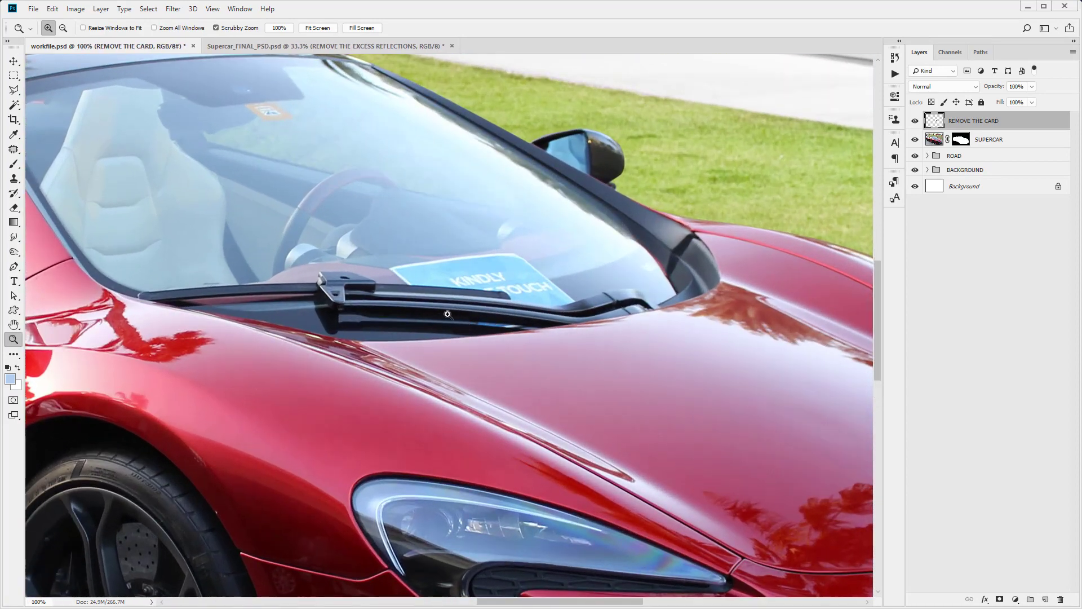
left_click(521, 325)
left_click(496, 323)
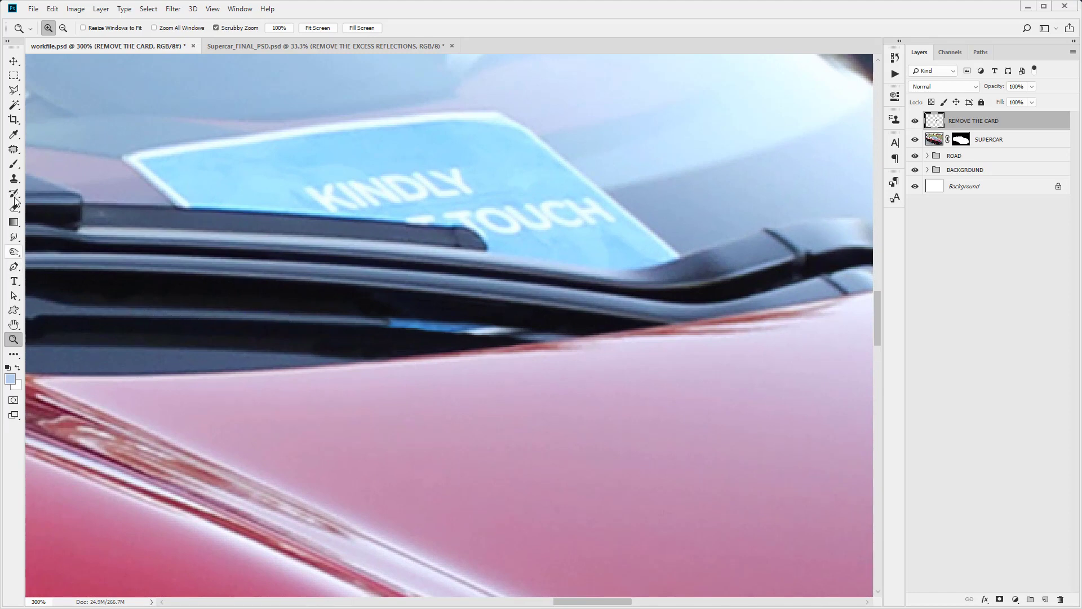
Clone nearby dark tone over the right end of the leftover white spot below the wiper arm.
right_click(14, 178)
left_click(57, 177)
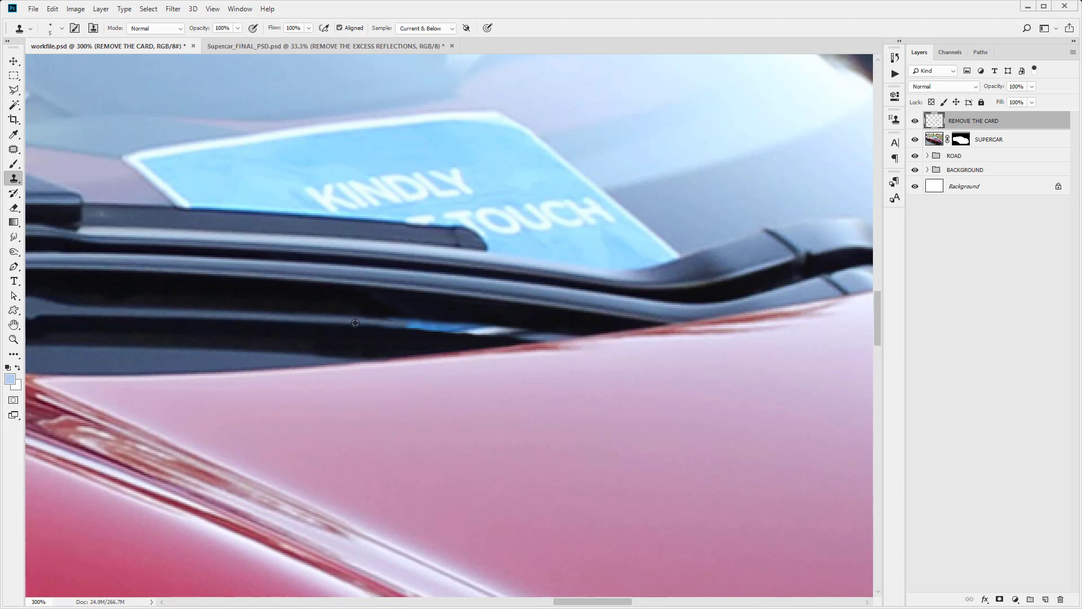
left_click(529, 335, "alt")
left_click(510, 334)
Extend the light strip over the left end of the blue remnant below the wipers with a 10 px Clone Stamp.
key("bracketright")
key("bracketright")
left_click(378, 322, "alt")
left_click(417, 324)
left_click(357, 321, "alt")
left_click(392, 321)
Clone dark shadow around the left part of the blue remnant and continue the light strip across it.
left_click(357, 302, "alt")
mouse_move(383, 311)
left_mouse_down()
mouse_move(407, 312)
mouse_move(386, 333)
mouse_move(430, 336)
left_mouse_up()
left_click(360, 332, "alt")
left_click(374, 321, "alt")
left_click(424, 325)
left_click(361, 319, "alt")
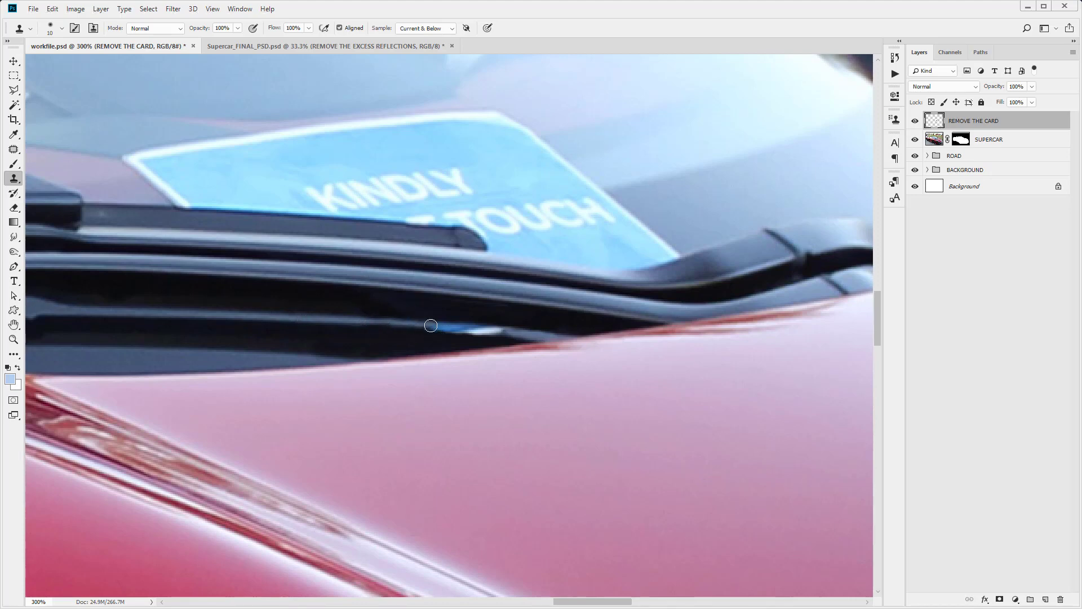
Clone the light strip and shadow over the last blue and white card traces below the wipers, ending with the whole image in view.
left_click(430, 326)
left_click(351, 322, "alt")
mouse_move(439, 328)
left_mouse_down()
mouse_move(425, 321)
mouse_move(528, 333)
mouse_move(466, 327)
left_mouse_up()
left_click(357, 320, "alt")
left_click(347, 323, "alt")
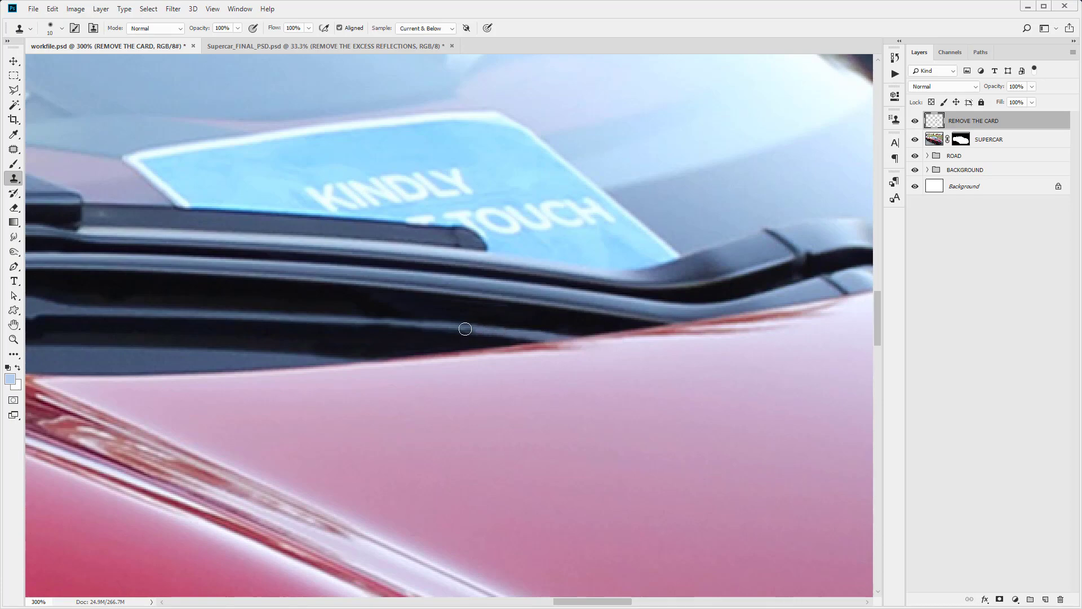
left_click(14, 340)
right_click(203, 337)
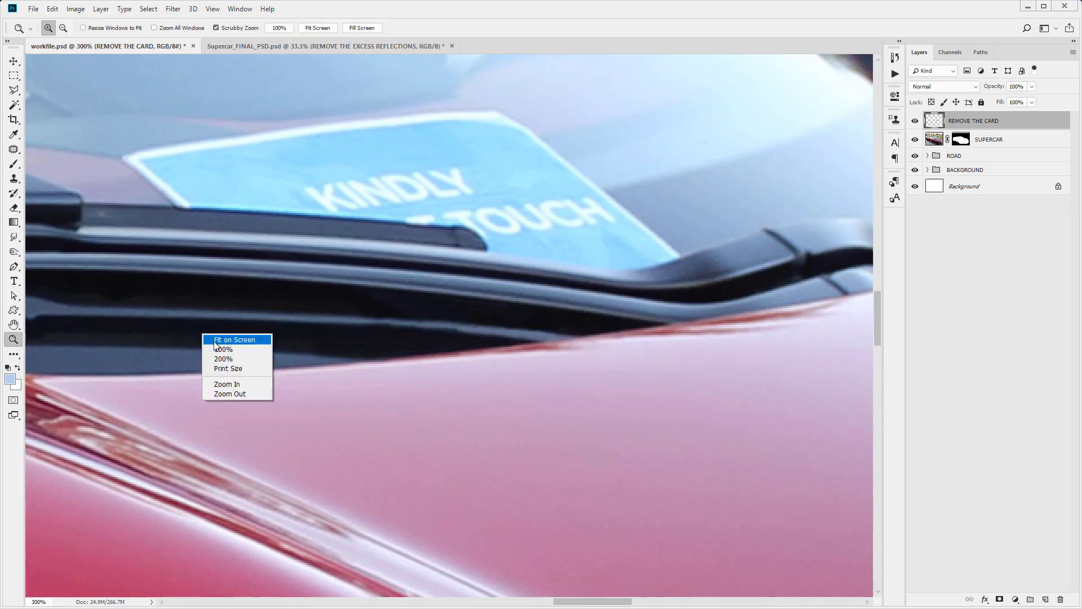
left_click(217, 341)
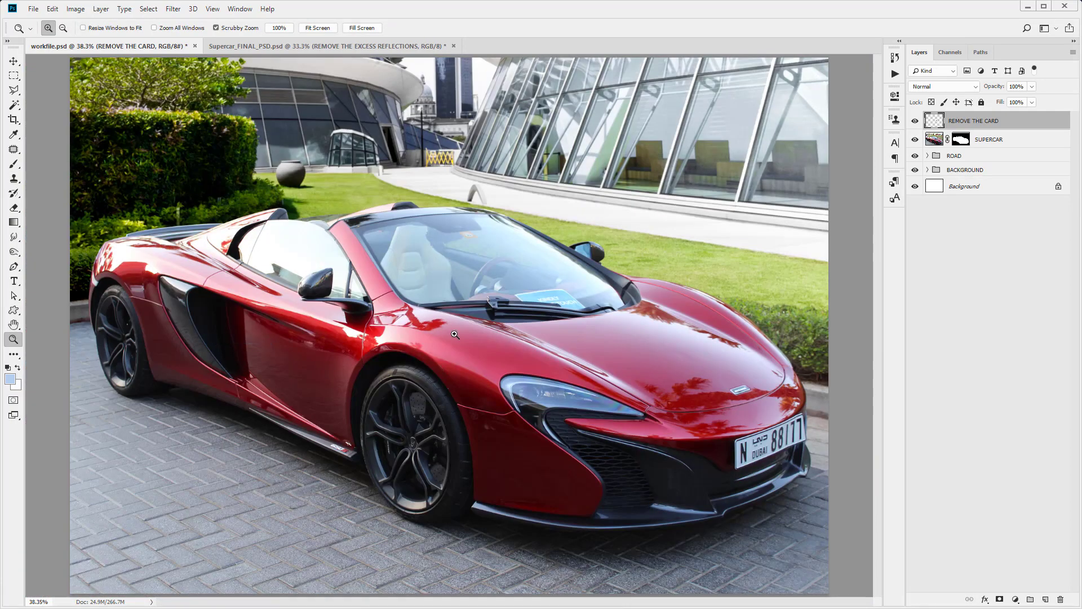
Extend the light strip below the wipers to the right with the Clone Stamp to smooth its broken middle section.
left_click(573, 319)
left_click_drag(586, 316, 441, 303)
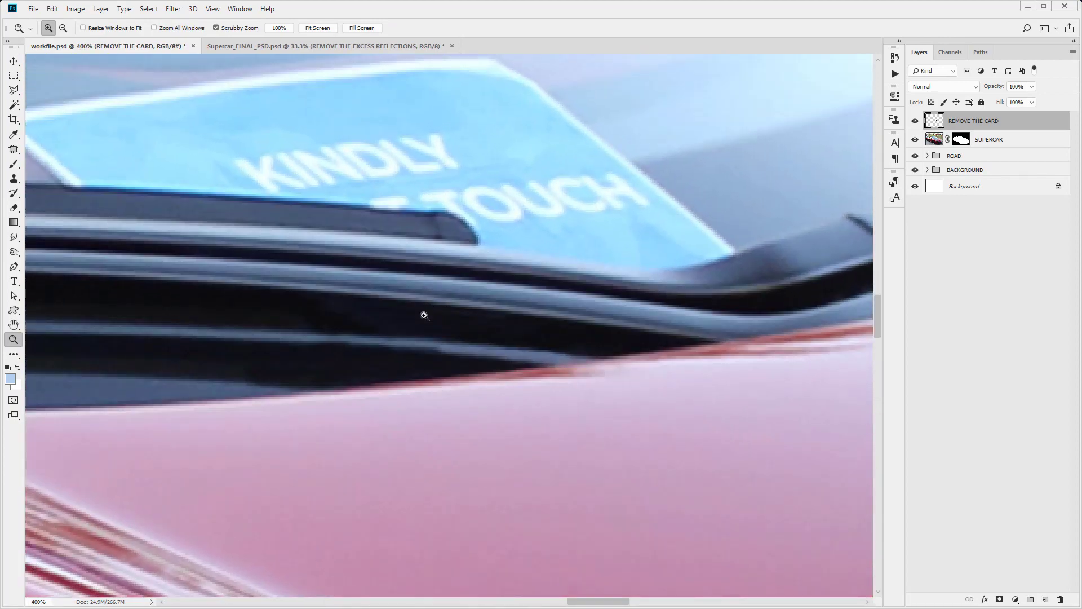
left_click(14, 180)
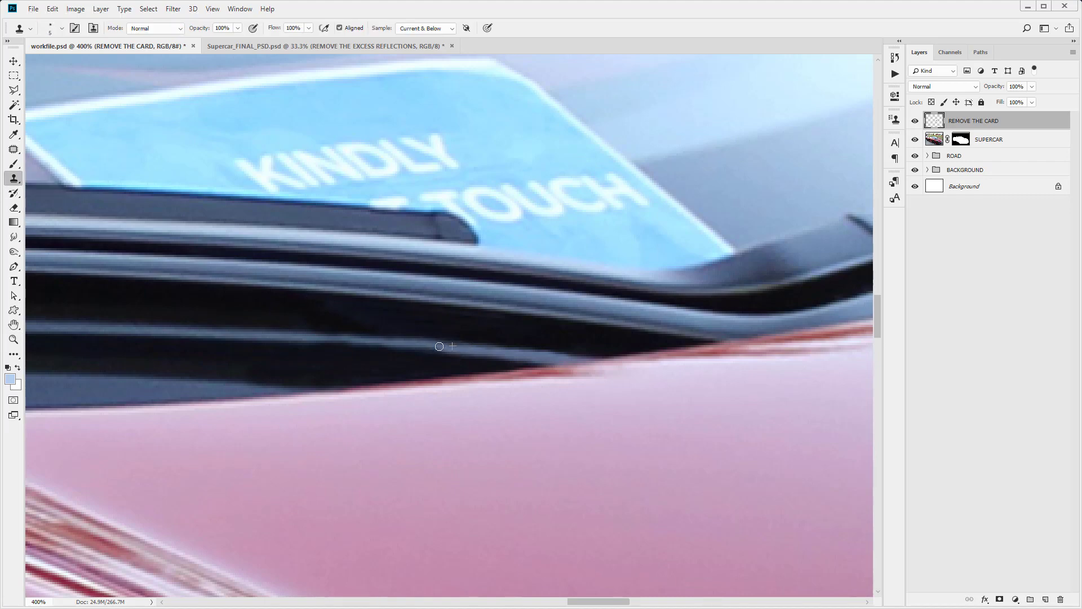
left_click(455, 347, "alt")
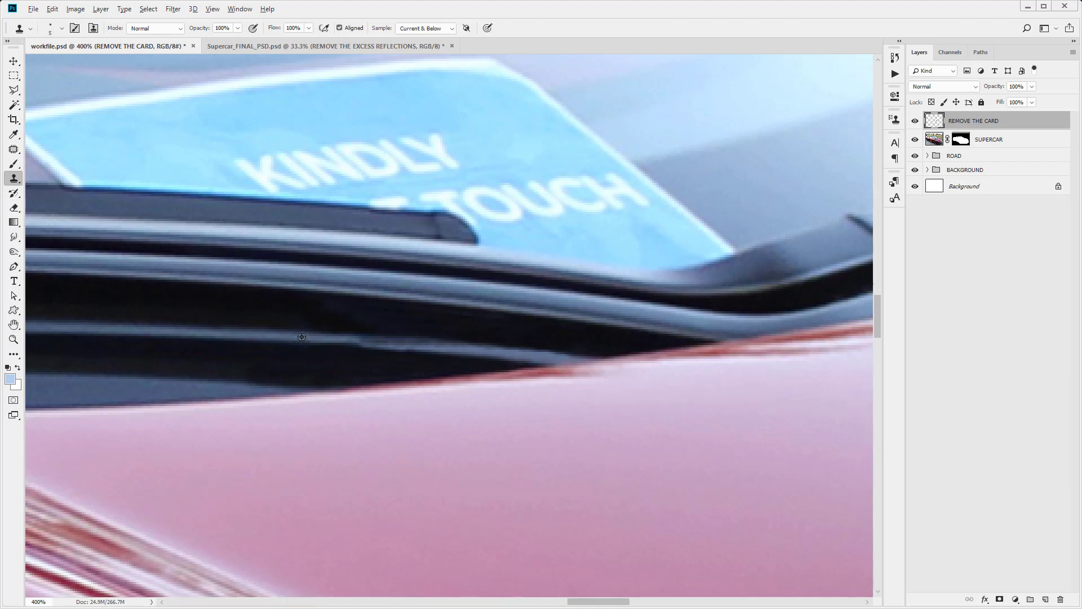
left_click_drag(327, 340, 394, 343)
key("ctrl+z")
left_click_drag(378, 344, 384, 345)
mouse_move(382, 342)
left_mouse_down()
mouse_move(405, 359)
mouse_move(440, 362)
mouse_move(358, 351)
left_mouse_up()
Clone dark shadow along the underside of the light strip below the wipers, ending with the whole image in view.
left_click(475, 363, "alt")
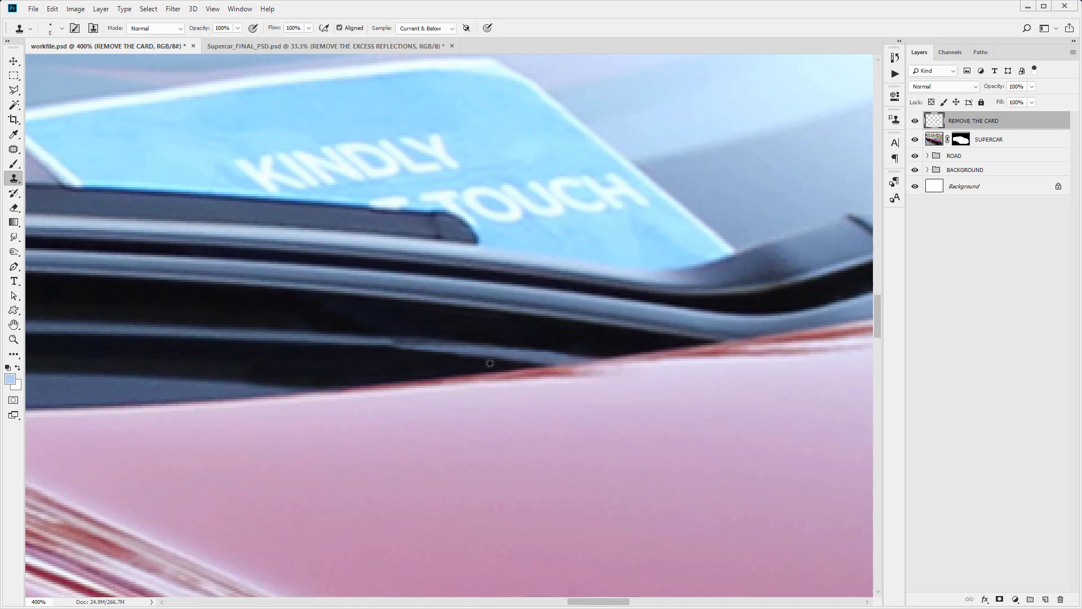
left_click_drag(484, 363, 374, 357)
left_click_drag(428, 356, 394, 351)
key("z")
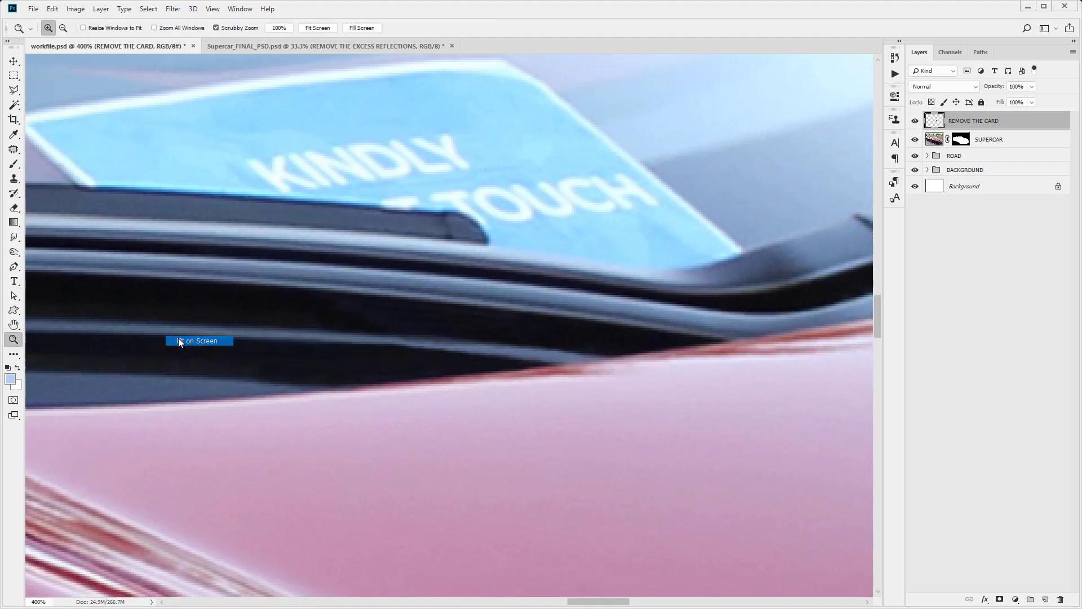
key("ctrl+0")
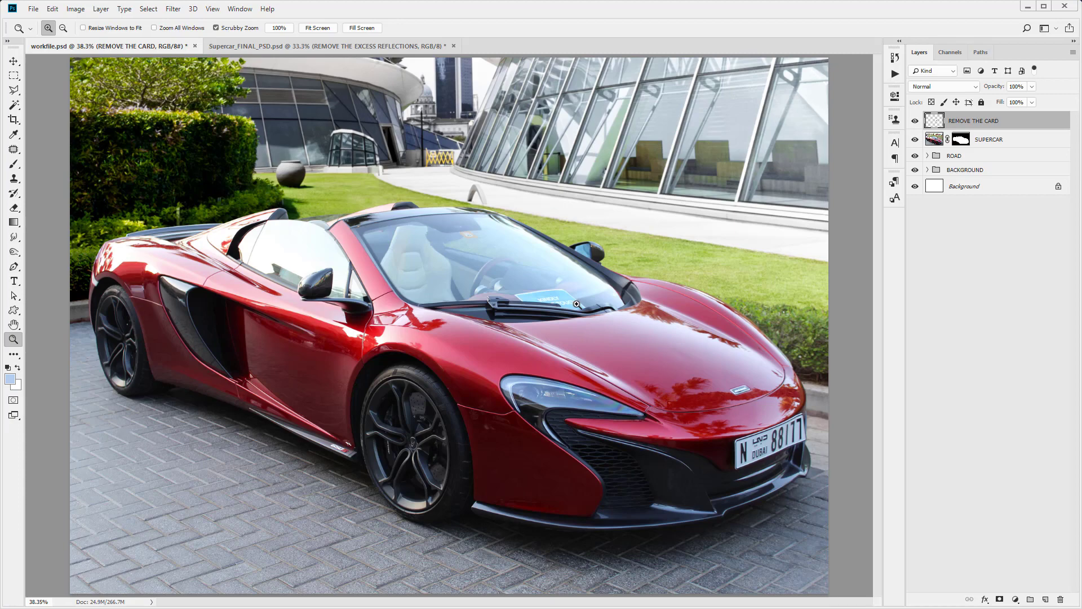
Start a Pen path along the upper edge of the wiper blade below the card and around its rounded tip.
left_click_drag(566, 307, 605, 309)
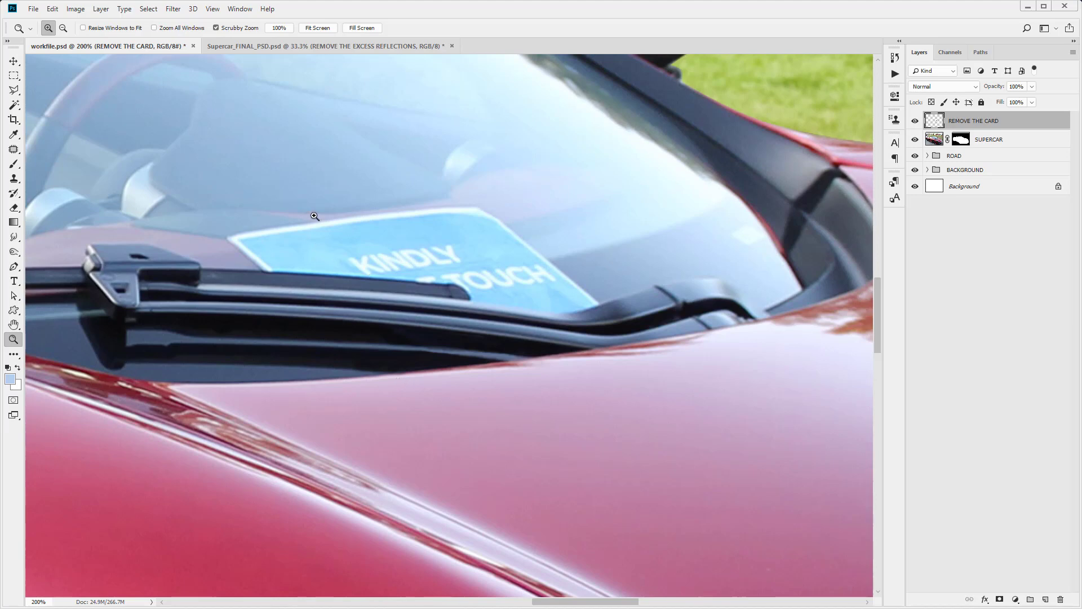
scroll(194, 267, "up", 1)
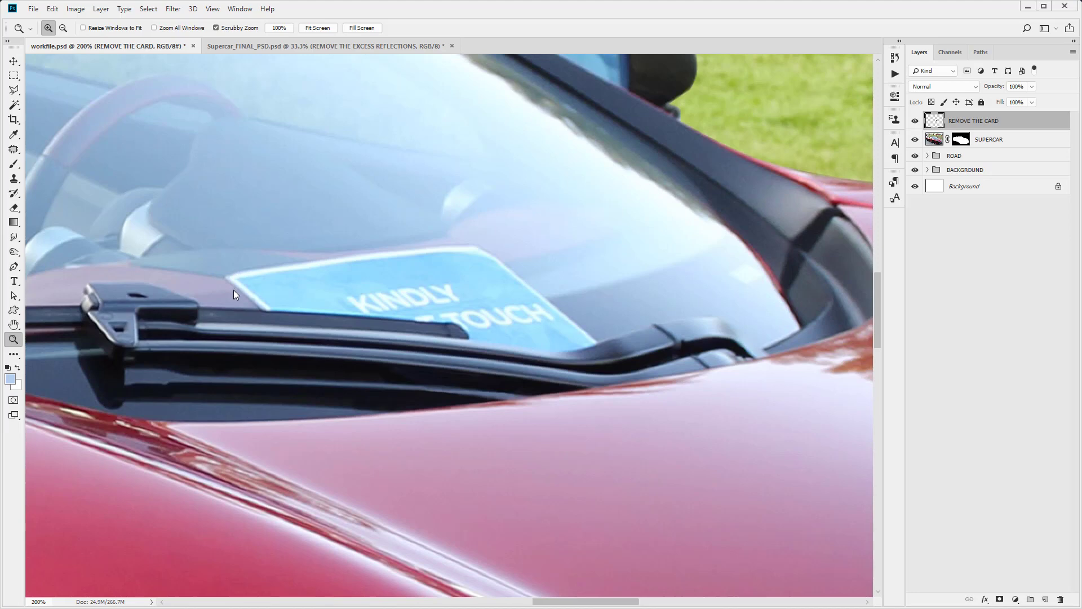
left_click(17, 269)
left_click(14, 339)
left_click(282, 328)
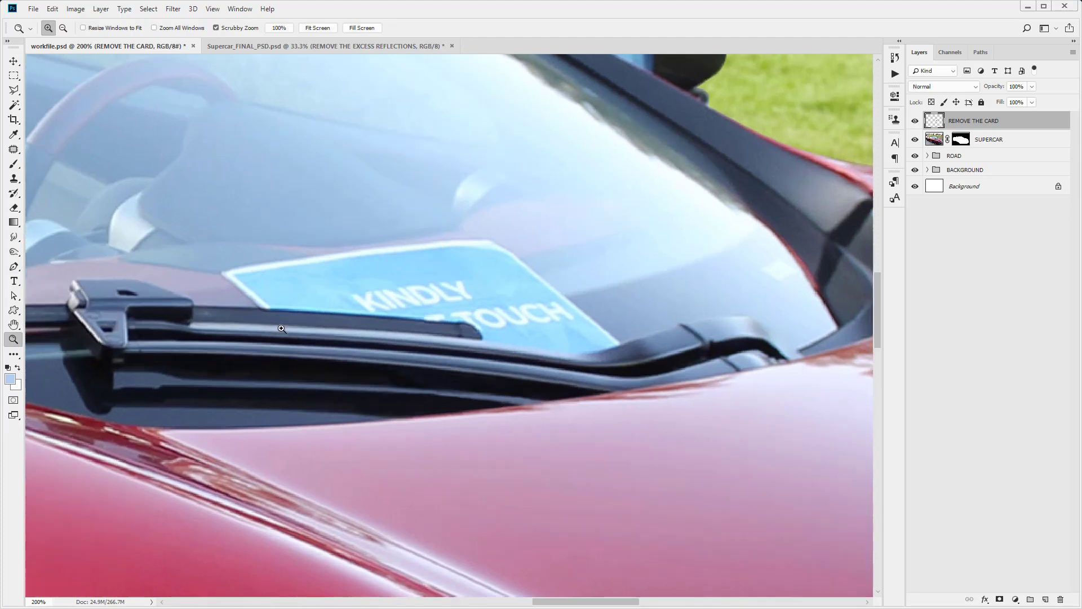
left_click(13, 266)
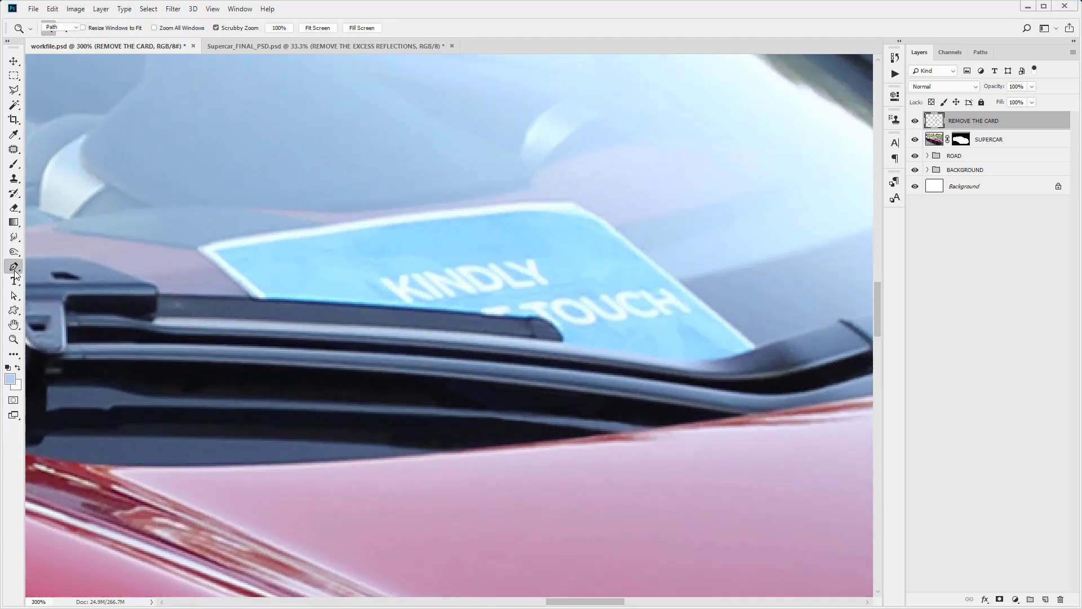
left_click(226, 295)
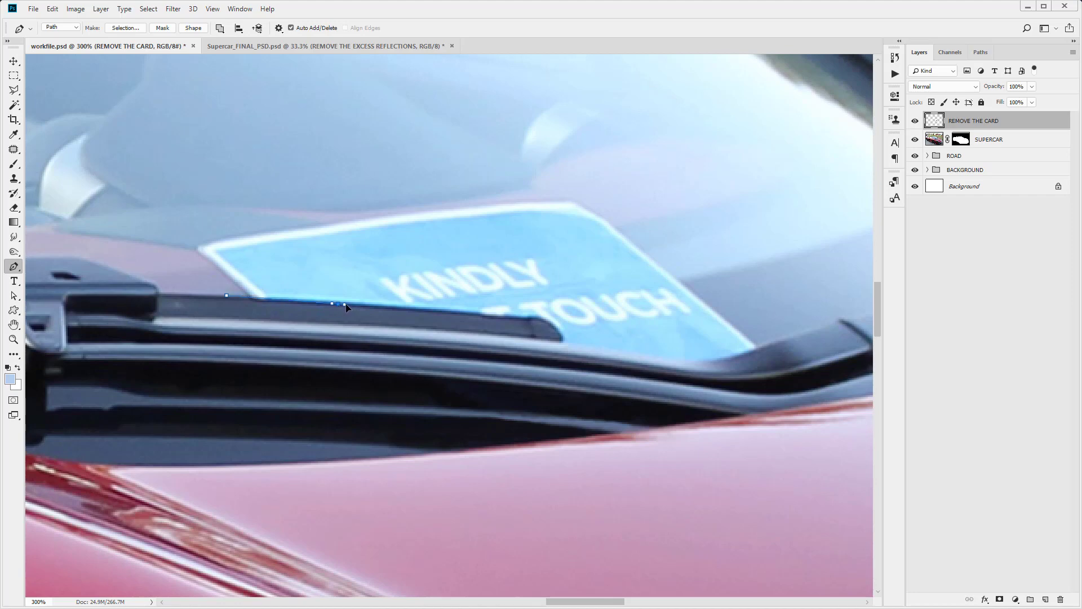
left_click_drag(345, 305, 356, 305)
left_click_drag(544, 319, 550, 325)
key("ctrl+plus")
key("ctrl+plus")
left_click_drag(629, 353, 377, 361)
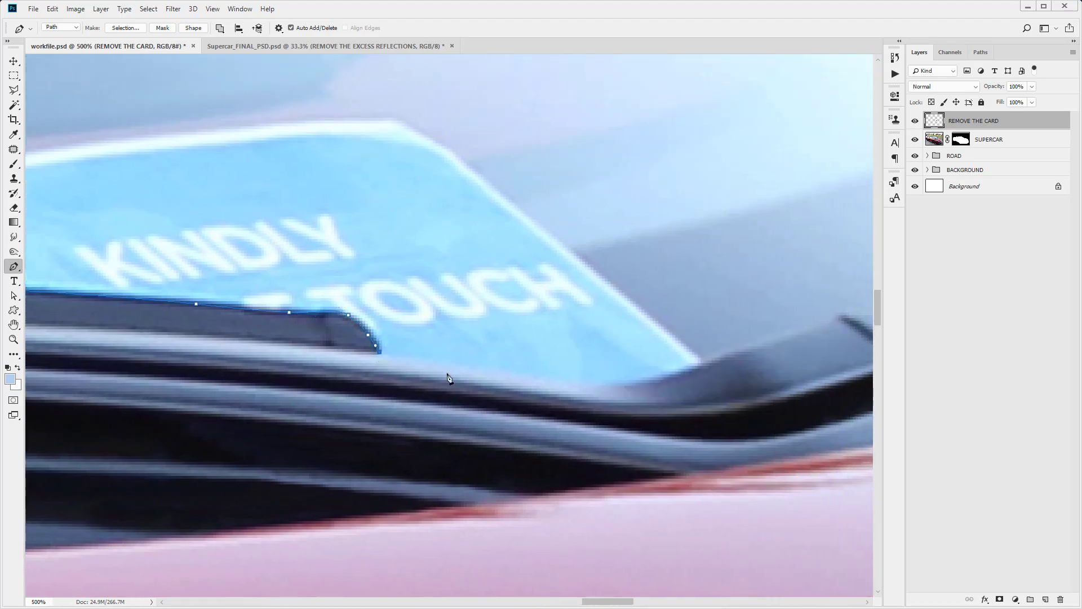
Continue the path along the wiper arm's upper edge past the card and up along the windshield pillar.
left_click_drag(506, 375, 562, 383)
left_click_drag(755, 397, 457, 488)
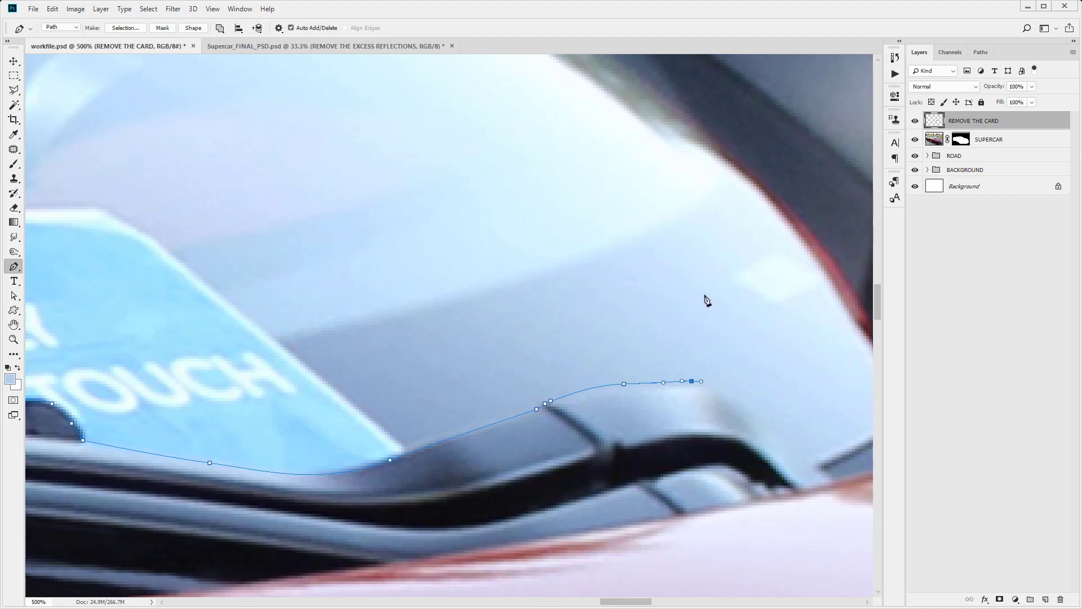
key("ctrl+minus")
key("ctrl+minus")
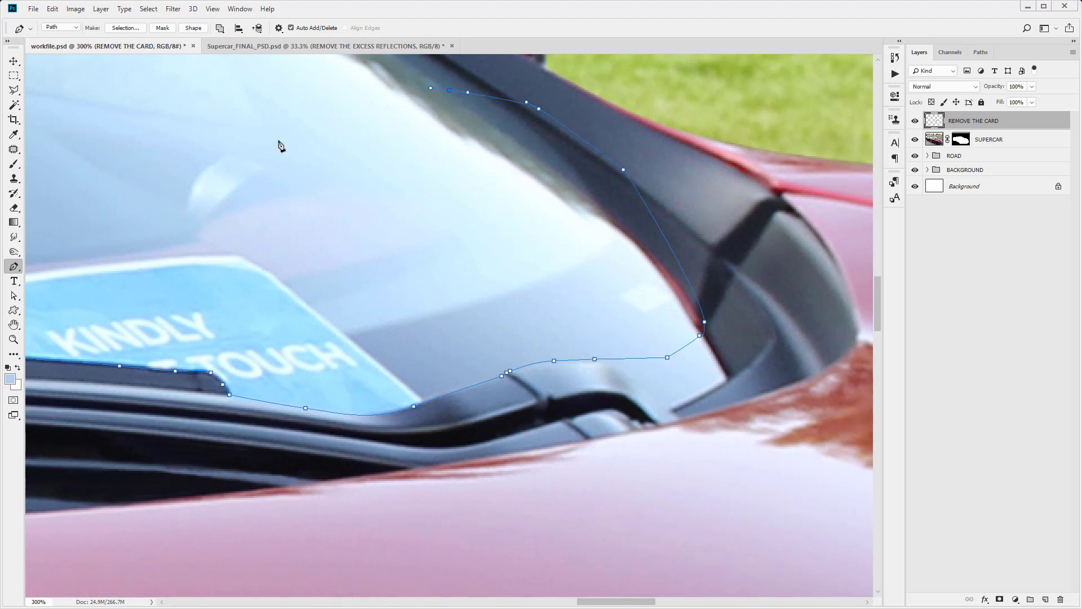
Run the path across the windshield above the card, around the instrument area, and close it along the wiper mount's upper edge.
left_click_drag(280, 145, 576, 219)
left_click(473, 165)
left_click(275, 169)
left_click(133, 217)
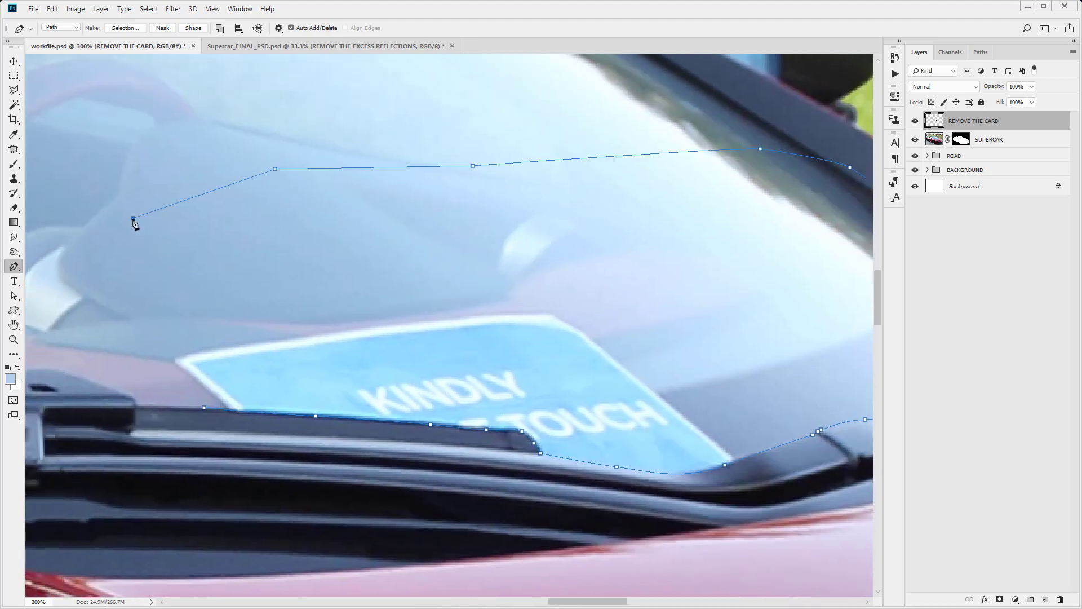
left_click_drag(214, 327, 416, 330)
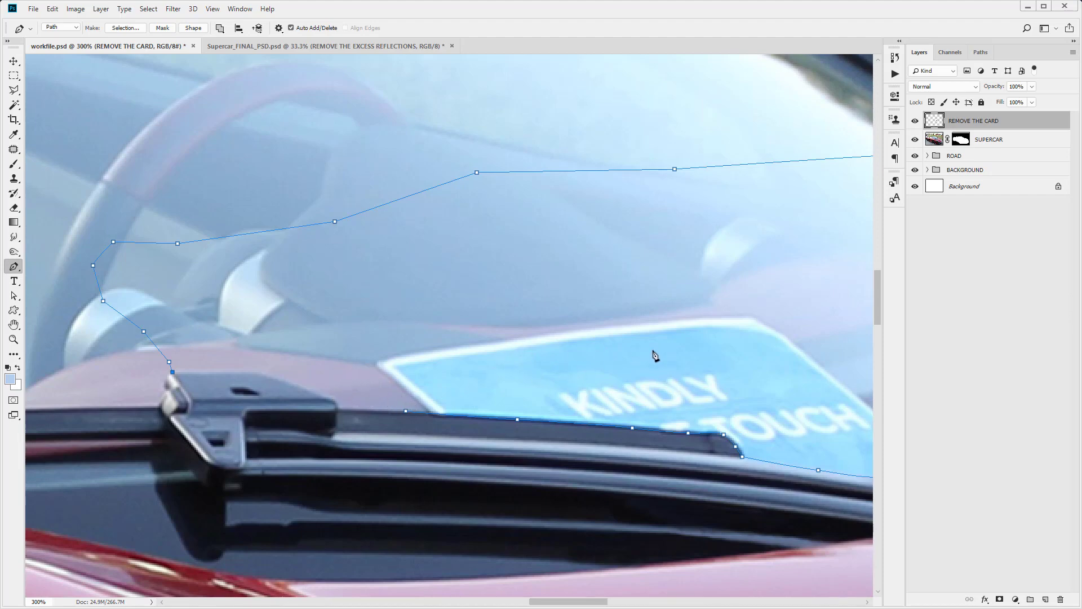
key("ctrl+plus")
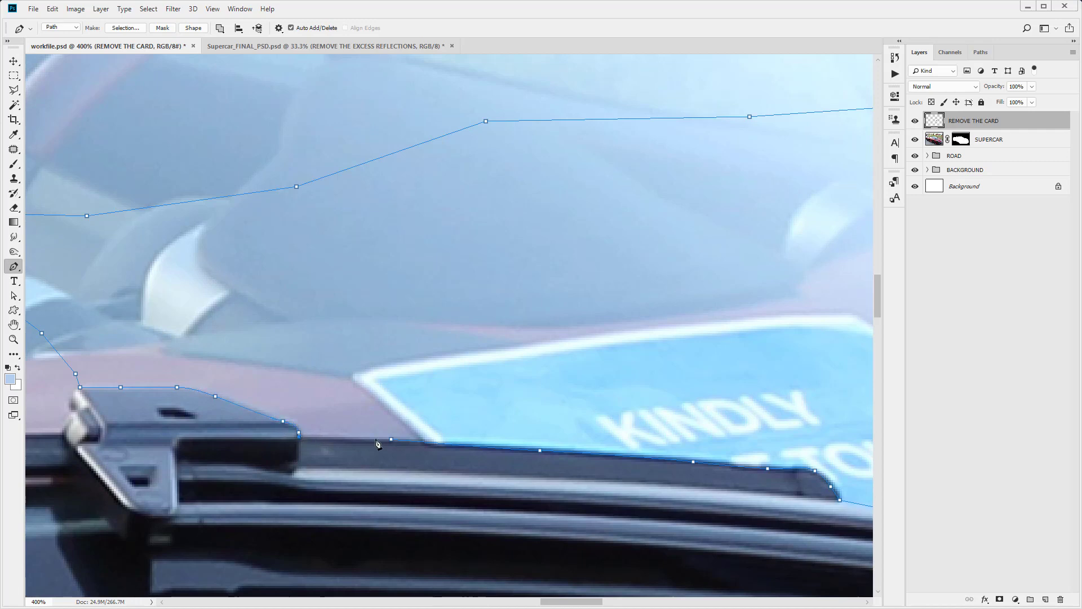
Convert the closed path into a new anti-aliased selection with a feather radius of 0 pixels.
right_click(393, 358)
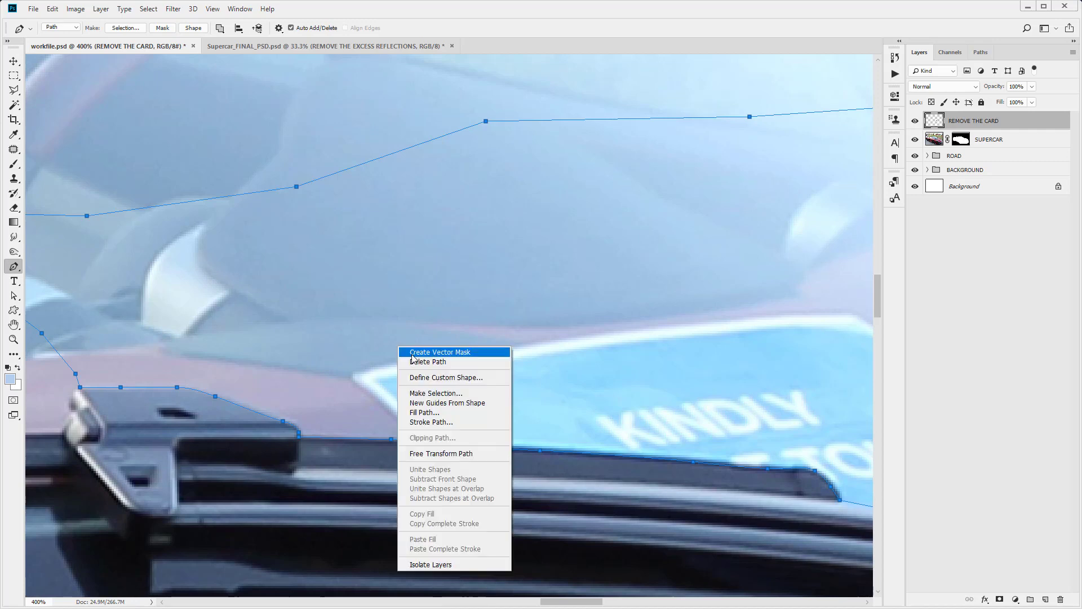
left_click(432, 394)
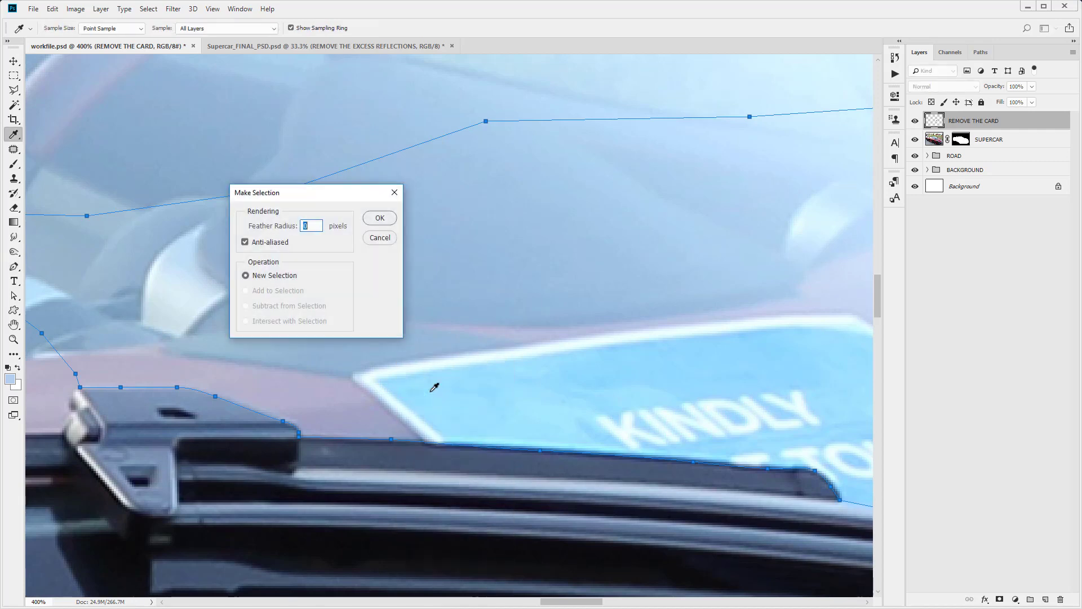
key("Return")
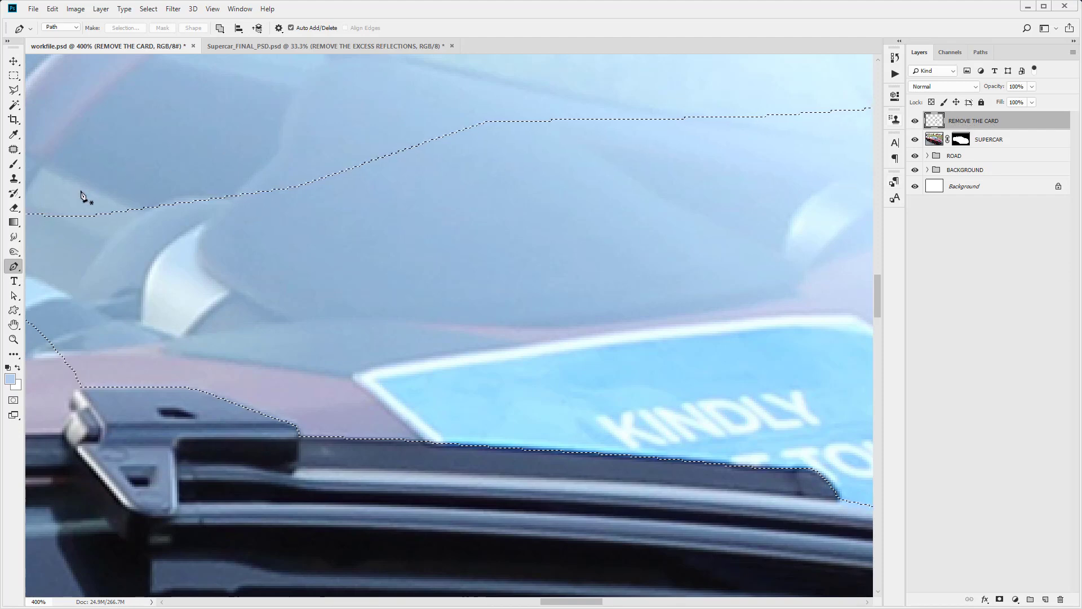
Switch to the Clone Stamp and enlarge its brush to 50 px.
left_click(14, 178)
left_click(57, 175)
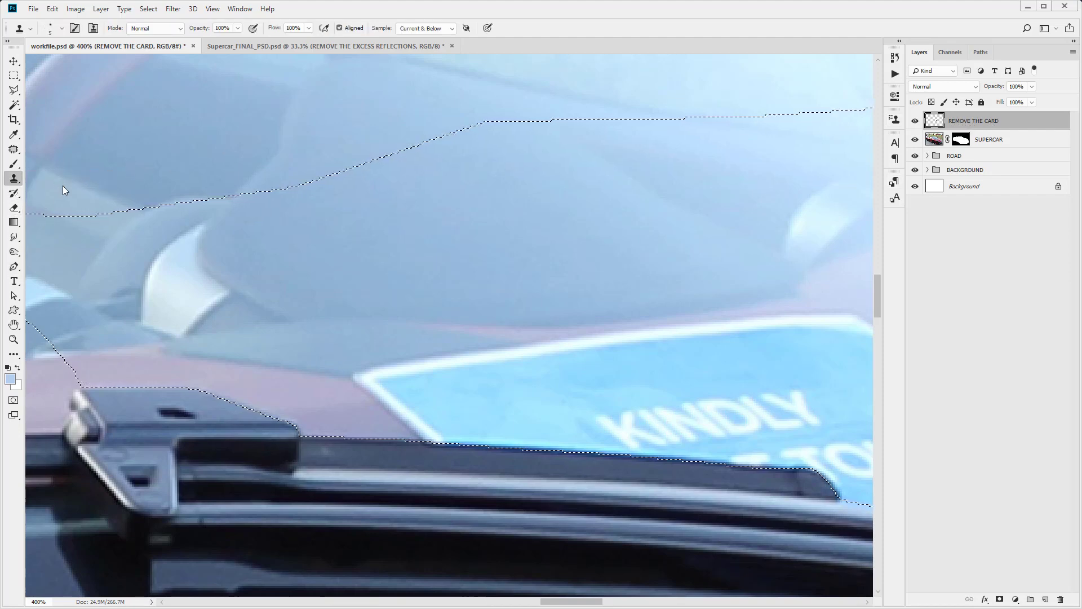
key("bracketright")
key("bracketright")
key("bracketright")
key("bracketright")
key("bracketright")
key("bracketright")
key("bracketright")
key("bracketright")
key("bracketright")
key("bracketright")
key("bracketright")
key("bracketright")
key("bracketright")
key("bracketright")
key("bracketright")
key("bracketleft")
key("bracketleft")
key("bracketleft")
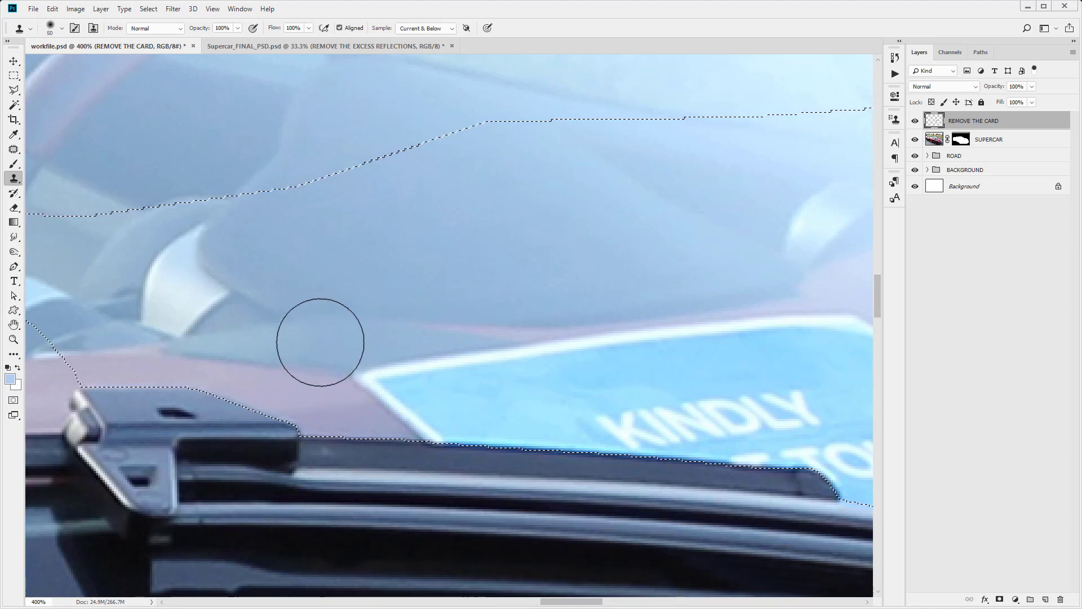
Try cloning the dashboard tone over the card's left corner inside the selection, and undo the strokes.
left_click(322, 331, "alt")
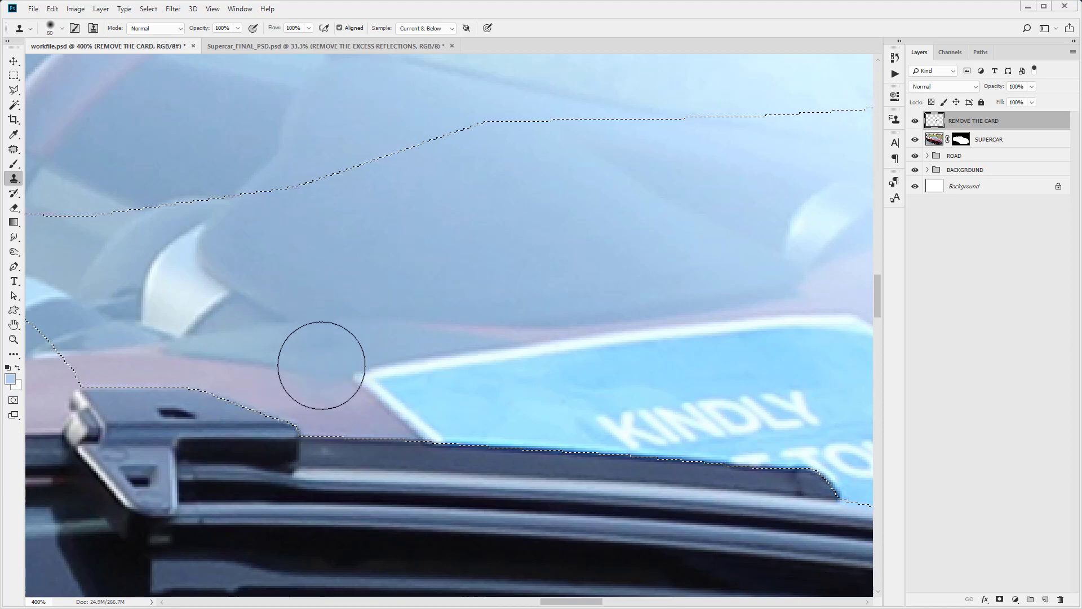
mouse_move(321, 364)
left_mouse_down()
mouse_move(307, 413)
mouse_move(339, 438)
mouse_move(332, 407)
mouse_move(434, 394)
mouse_move(297, 402)
left_mouse_up()
mouse_move(390, 418)
left_mouse_down()
mouse_move(304, 373)
mouse_move(332, 459)
mouse_move(363, 368)
mouse_move(299, 346)
mouse_move(338, 445)
mouse_move(308, 469)
left_mouse_up()
key("ctrl+z")
key("ctrl+z")
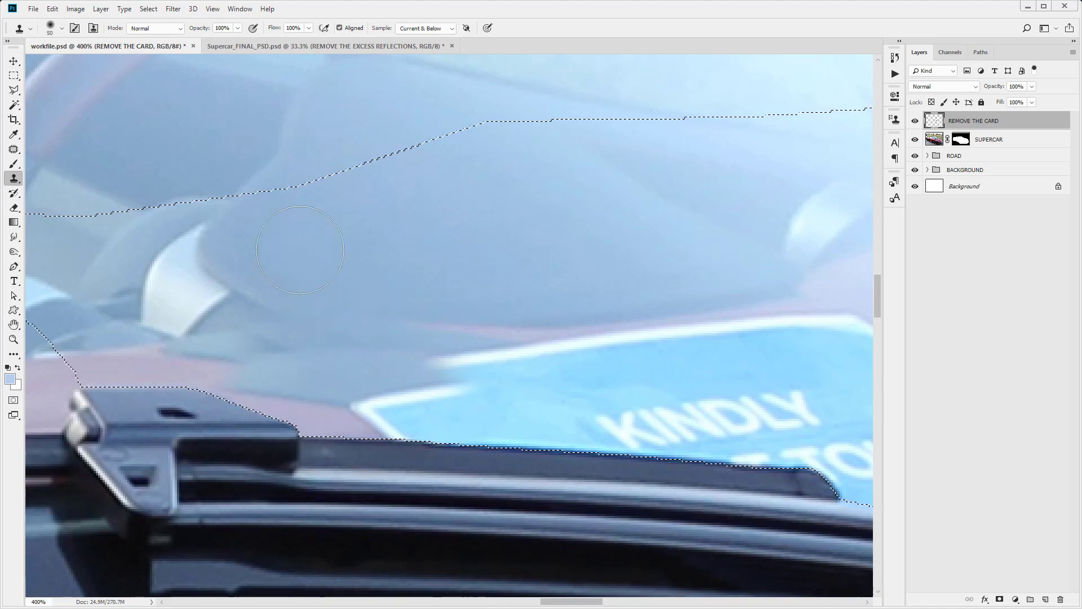
Move the REMOVE THE CARD layer below SUPERCAR, try a clone dab on the windshield, and return the layer to the top.
left_click_drag(422, 304, 215, 223)
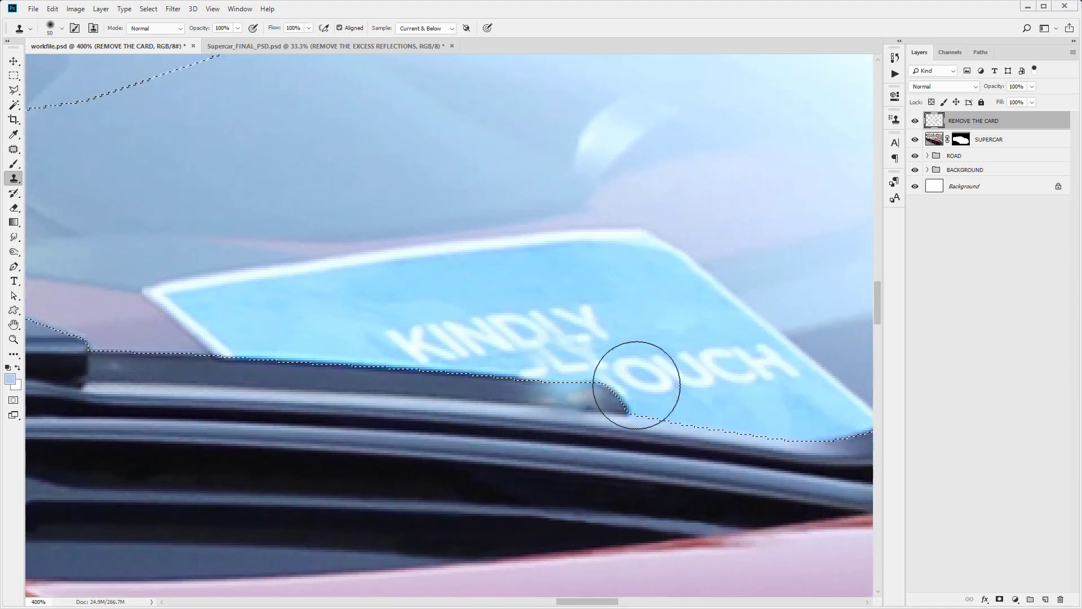
left_click_drag(471, 284, 338, 266)
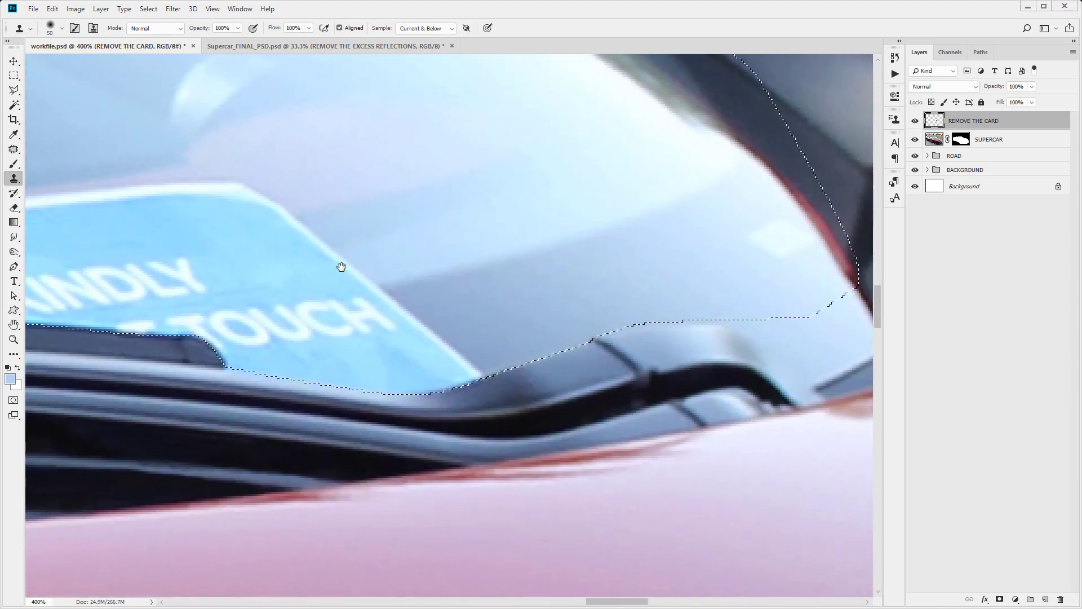
key("ctrl+bracketleft")
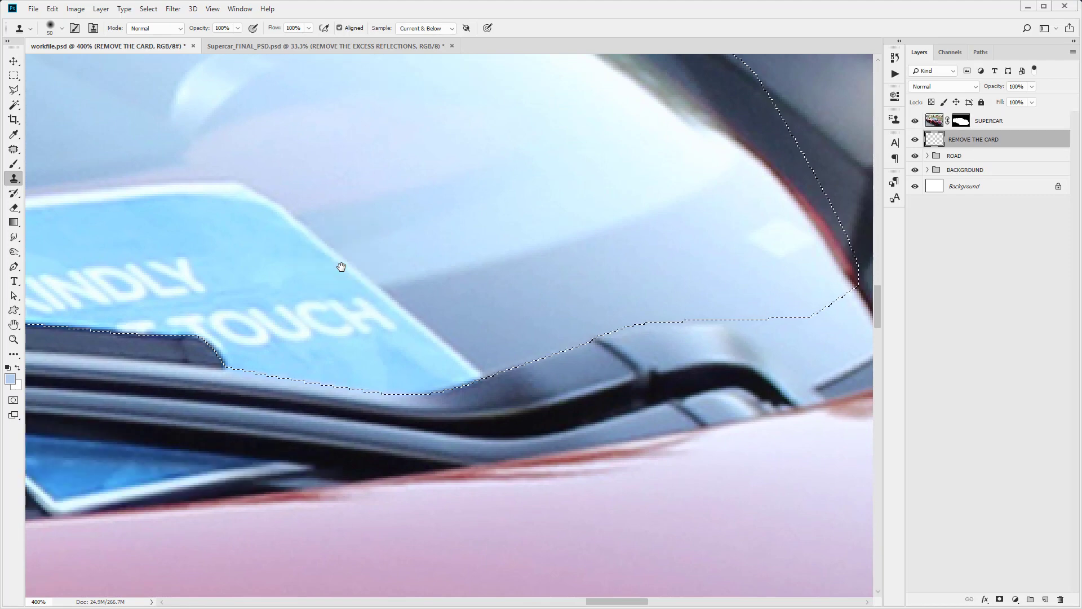
left_click(700, 206)
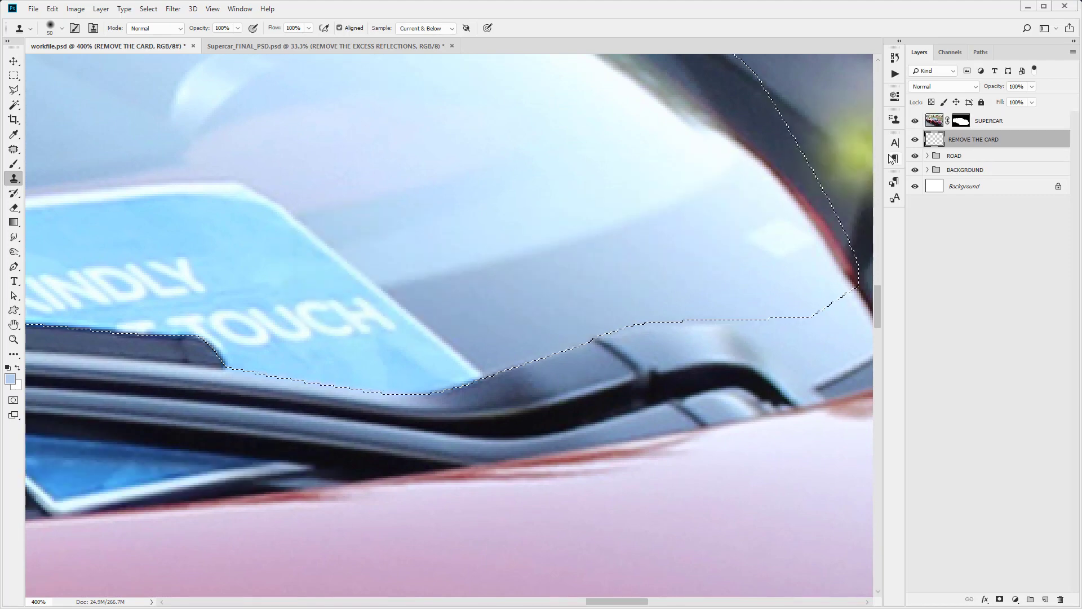
left_click_drag(979, 121, 975, 114)
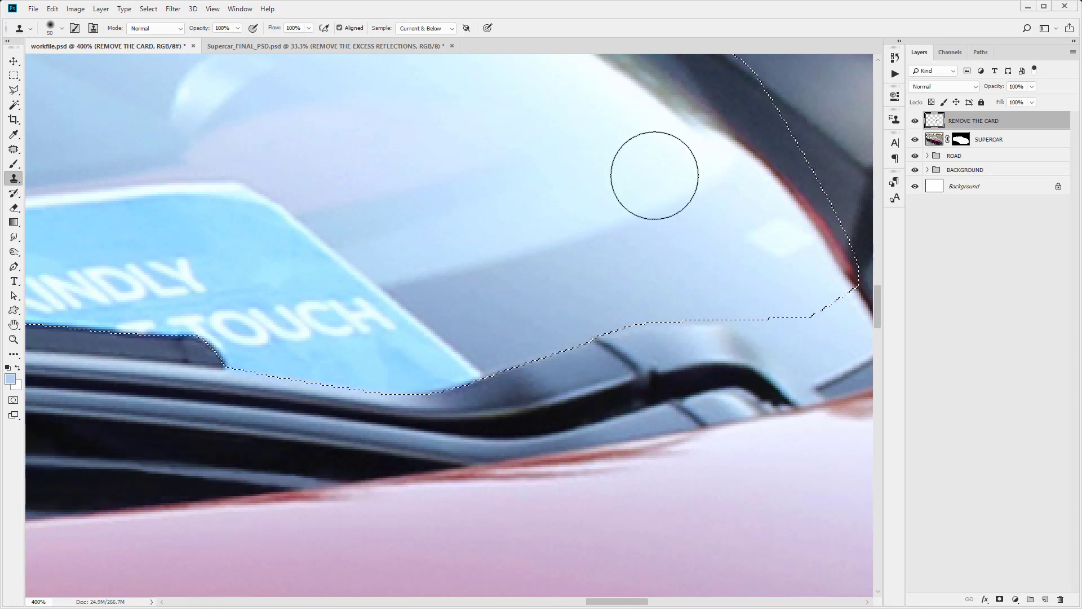
key("ctrl+z")
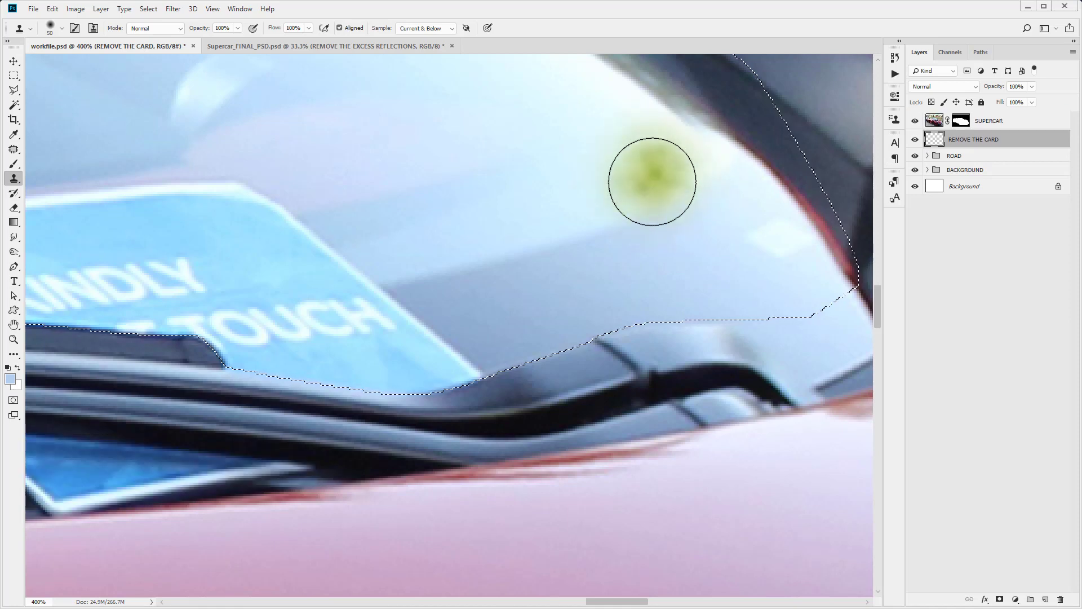
left_click_drag(968, 121, 966, 116)
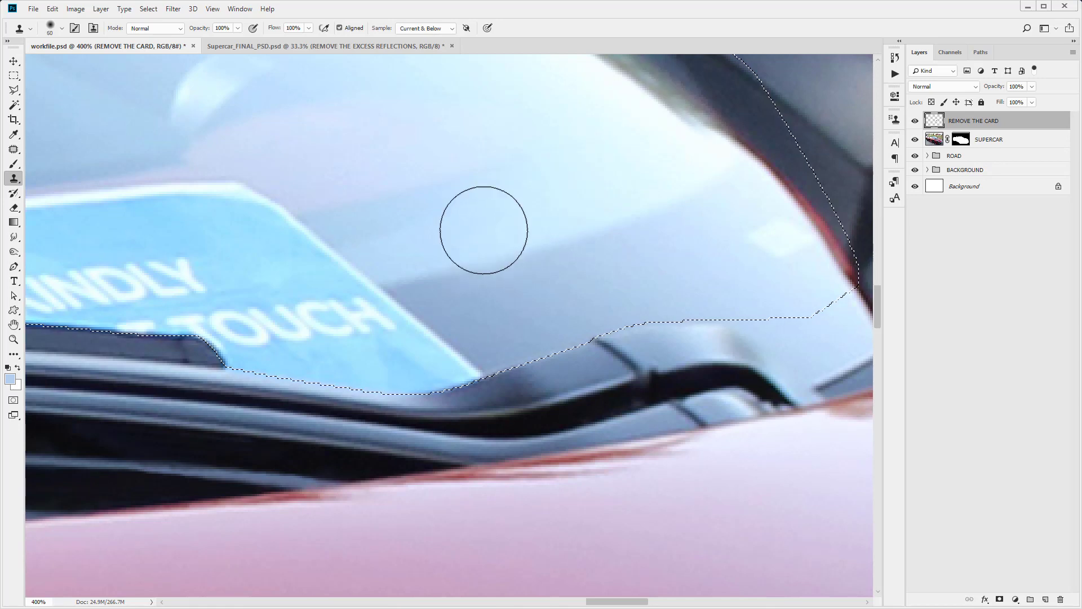
Reduce the Clone Stamp brush to 40 px and clone the nearby dashboard tone over the card's lower-right corner.
key("bracketleft")
key("bracketleft")
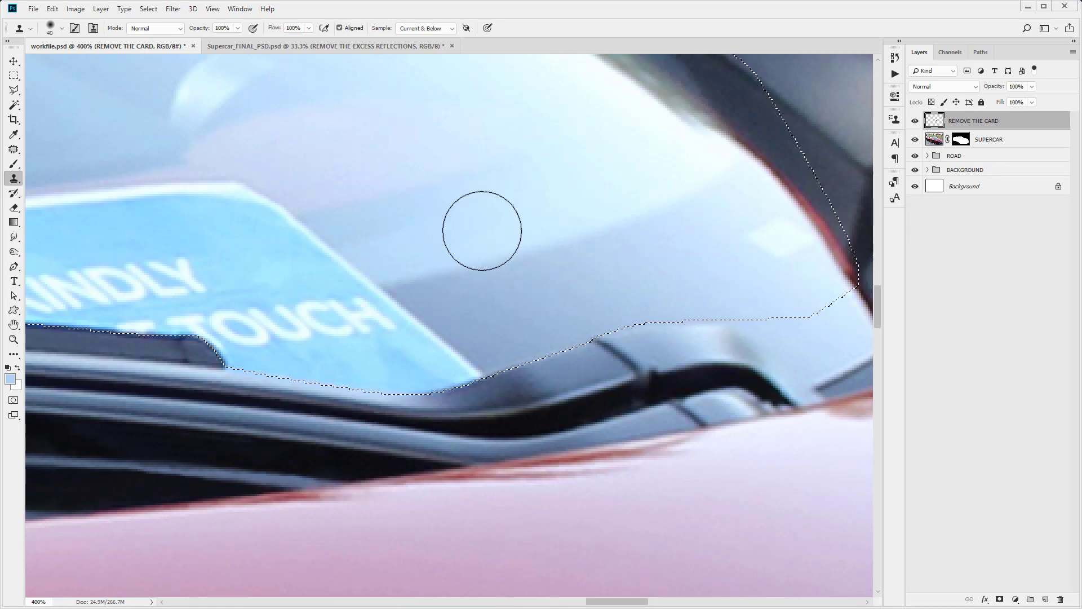
right_click(20, 185)
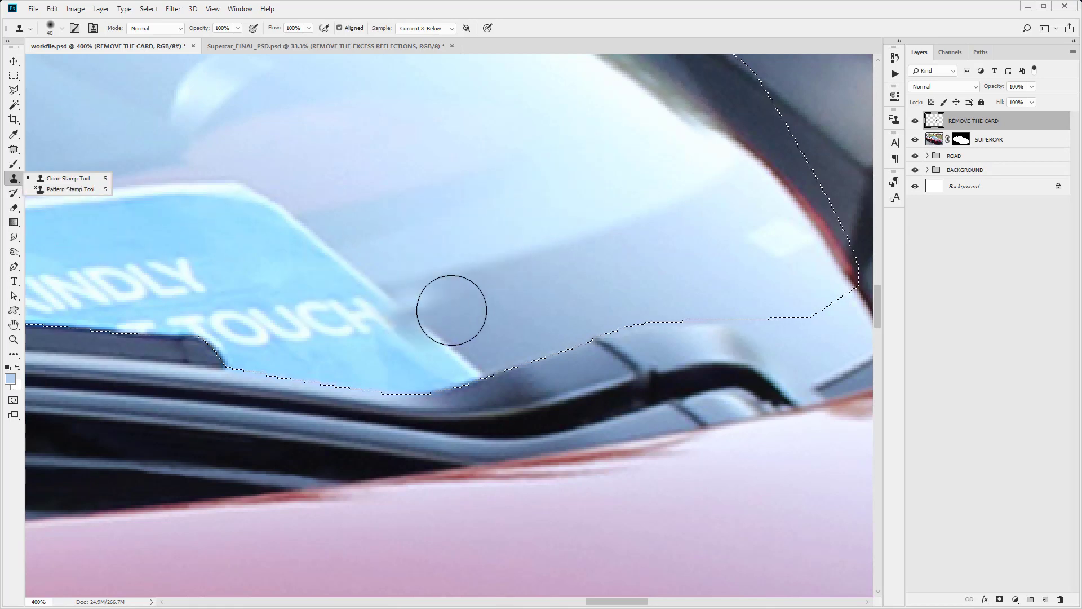
left_click(494, 302)
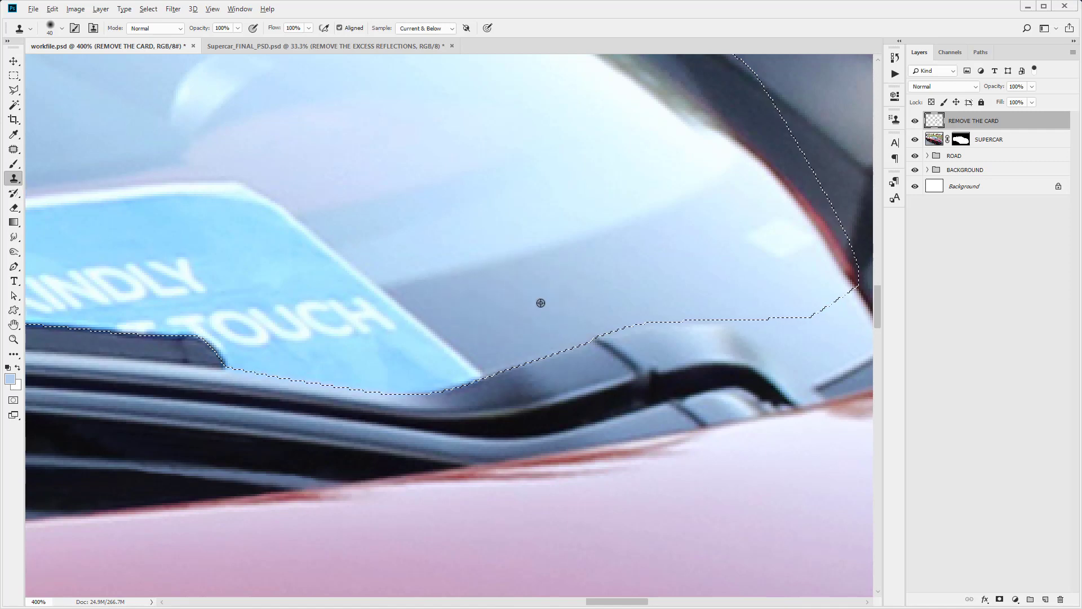
left_click(494, 324, "alt")
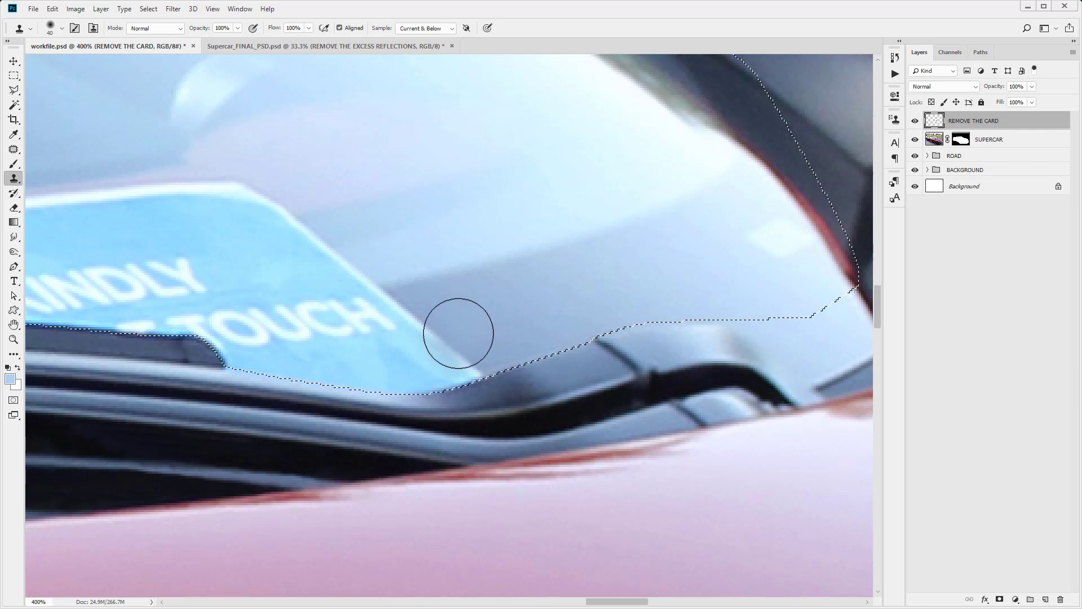
left_click_drag(459, 333, 435, 333)
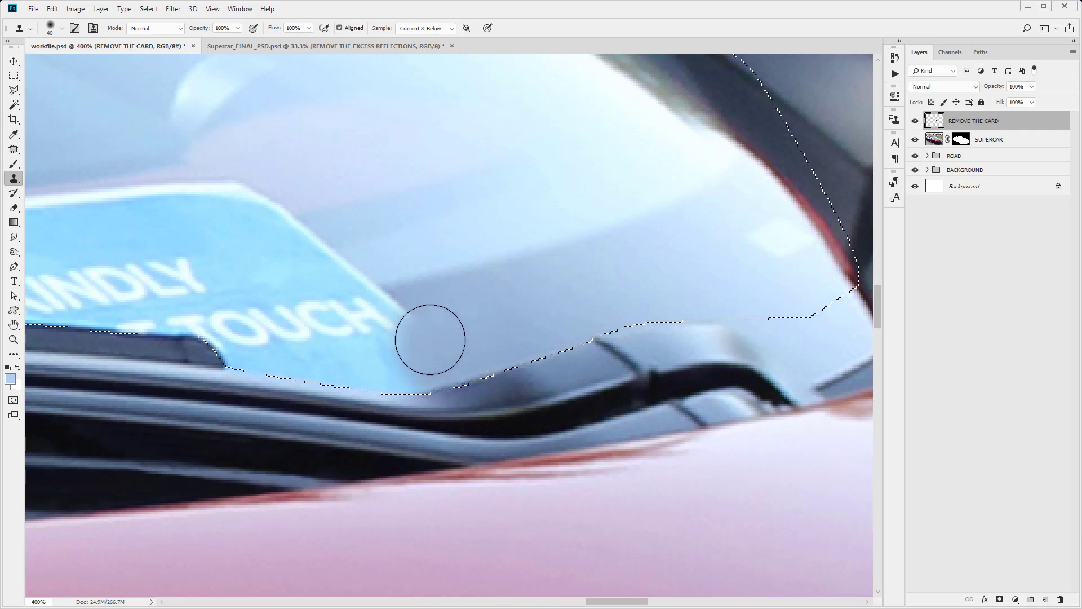
mouse_move(430, 339)
left_mouse_down()
mouse_move(415, 327)
mouse_move(438, 362)
left_mouse_up()
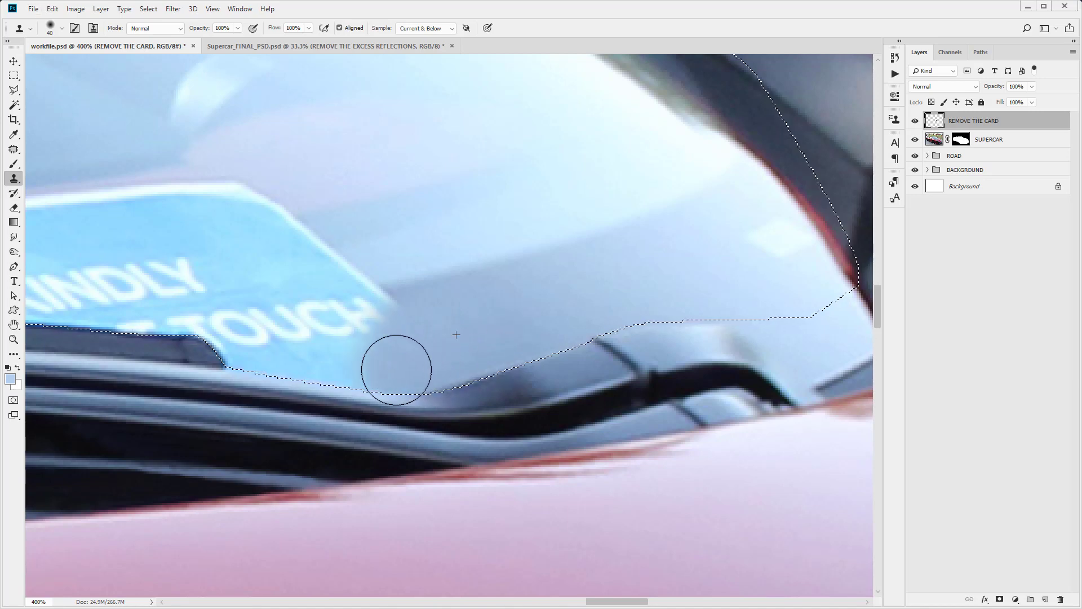
Resample the grey dashboard tone and clone it over the end of the TOUCH lettering.
left_click(442, 348, "alt")
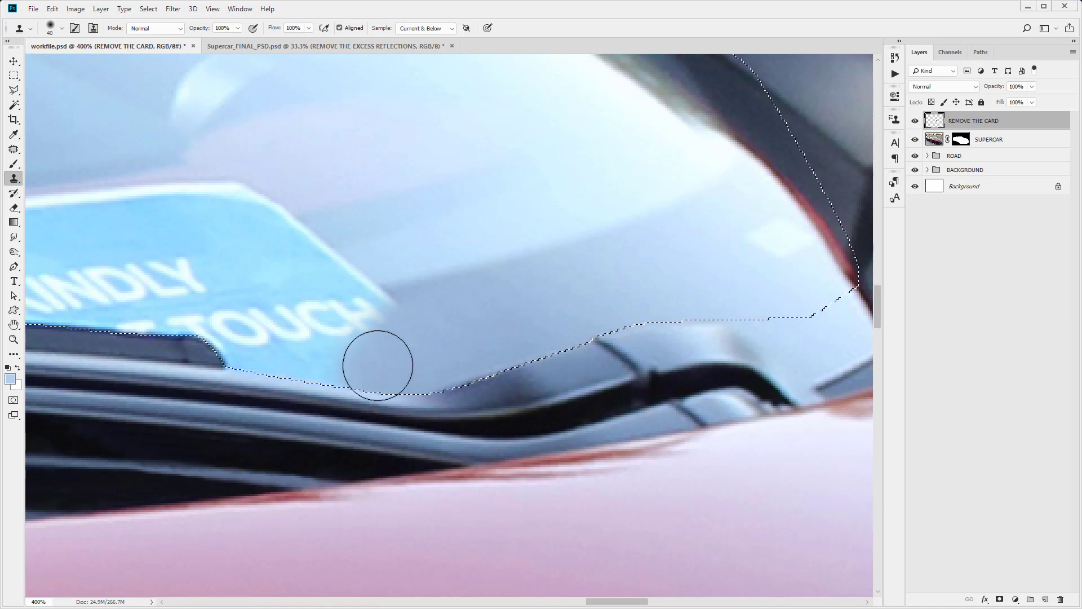
mouse_move(382, 363)
left_mouse_down()
mouse_move(368, 363)
mouse_move(394, 348)
left_mouse_up()
left_click(469, 316, "alt")
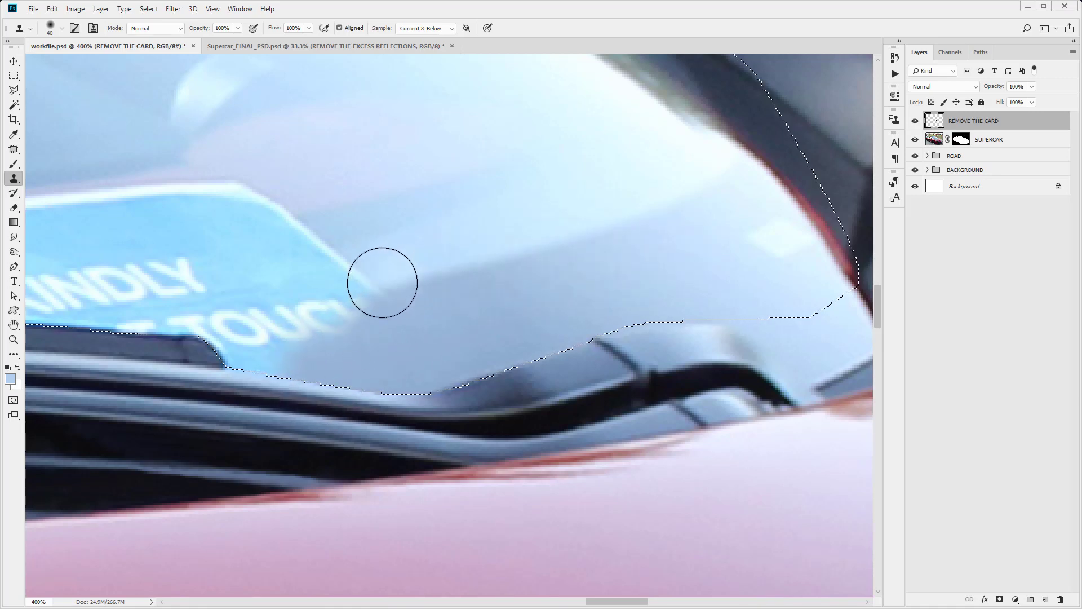
Reduce the brush to 25 px and clone dashboard tone over the card strip beneath TOUCH, along the wiper edge.
key("bracketleft")
key("bracketleft")
key("bracketleft")
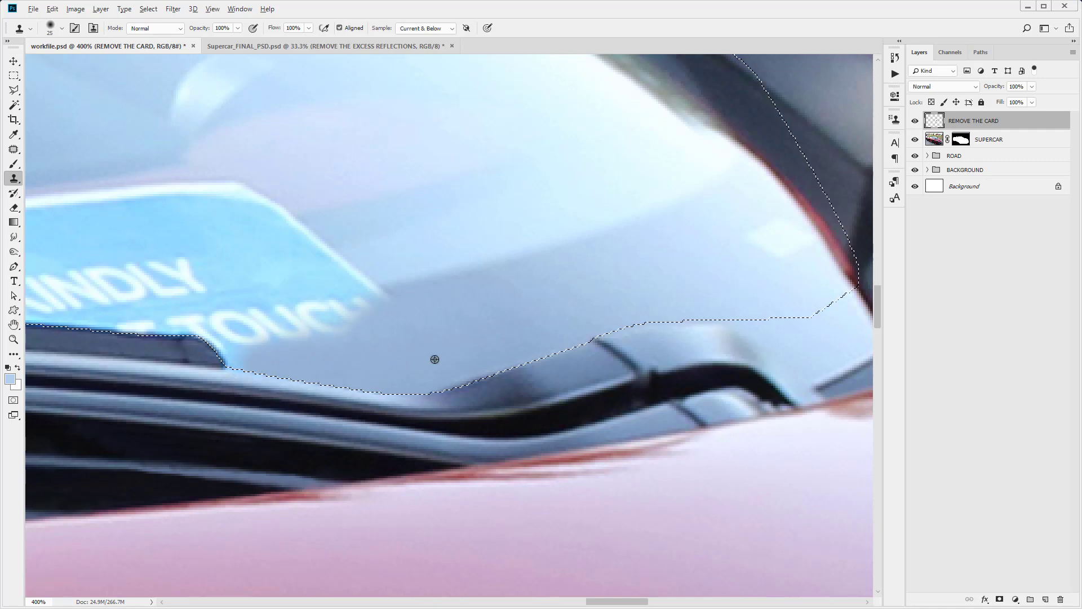
left_click(357, 362, "alt")
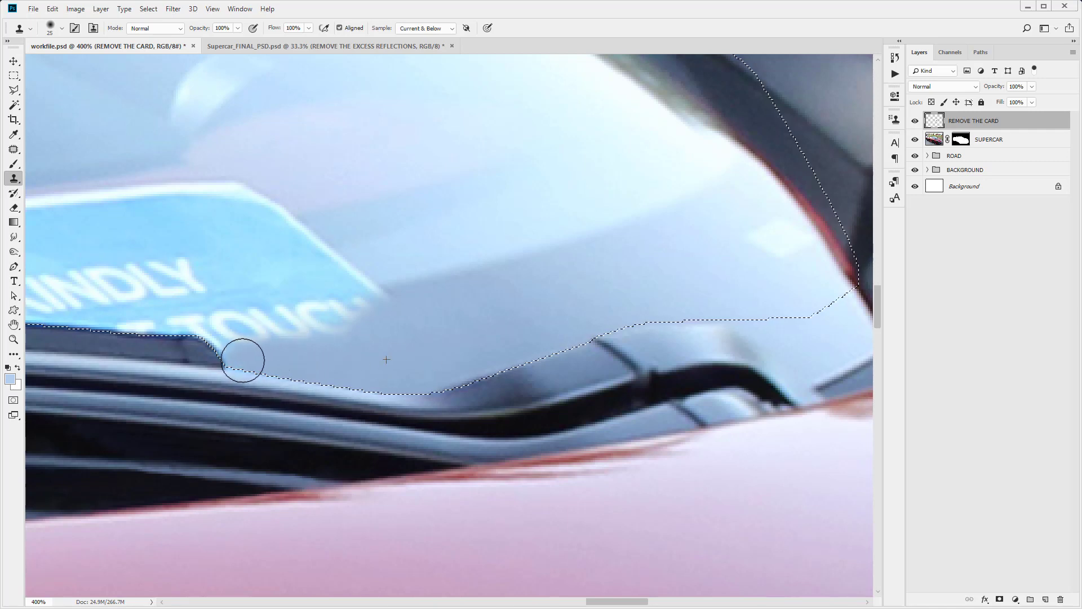
mouse_move(334, 334)
left_mouse_down()
mouse_move(400, 315)
mouse_move(179, 364)
mouse_move(423, 346)
left_mouse_up()
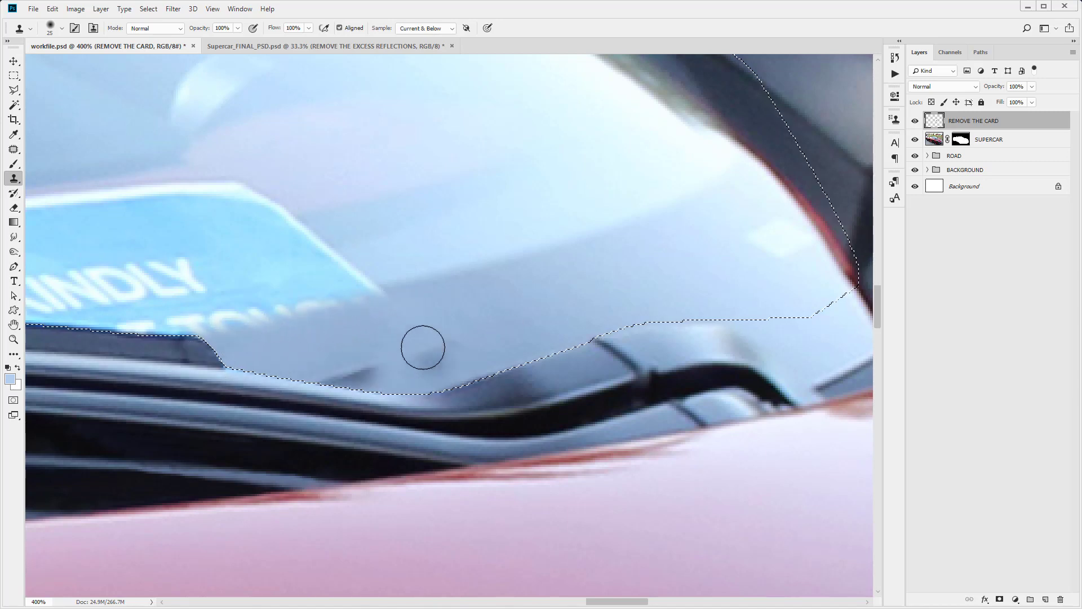
Clone the light windshield reflection over the card's slanted right edge, and extend the dashboard line with a 20 px brush.
left_click(396, 256, "alt")
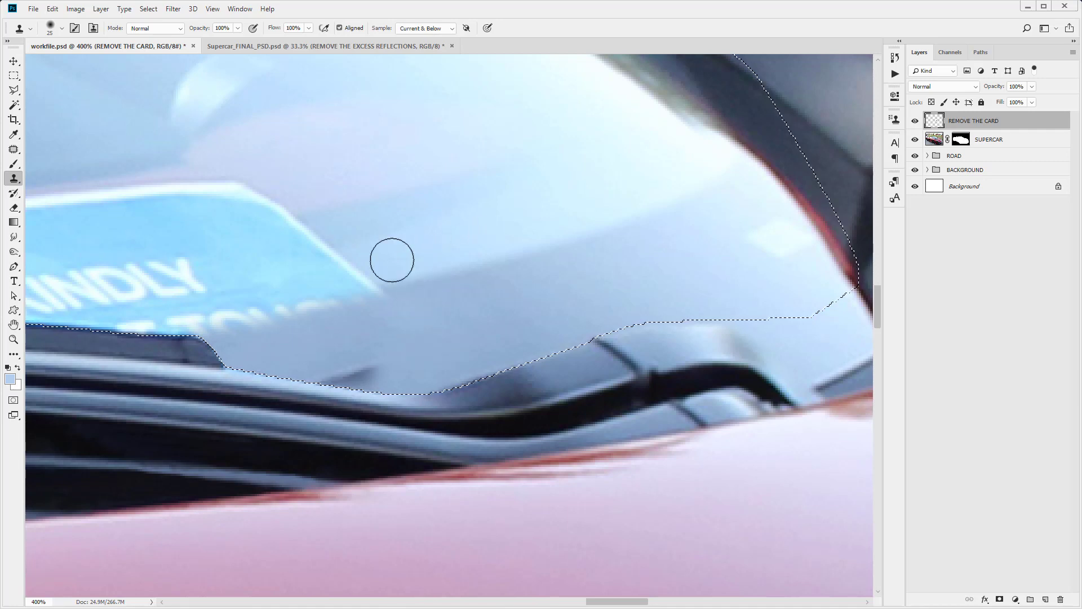
mouse_move(370, 265)
left_mouse_down()
mouse_move(313, 239)
mouse_move(343, 259)
left_mouse_up()
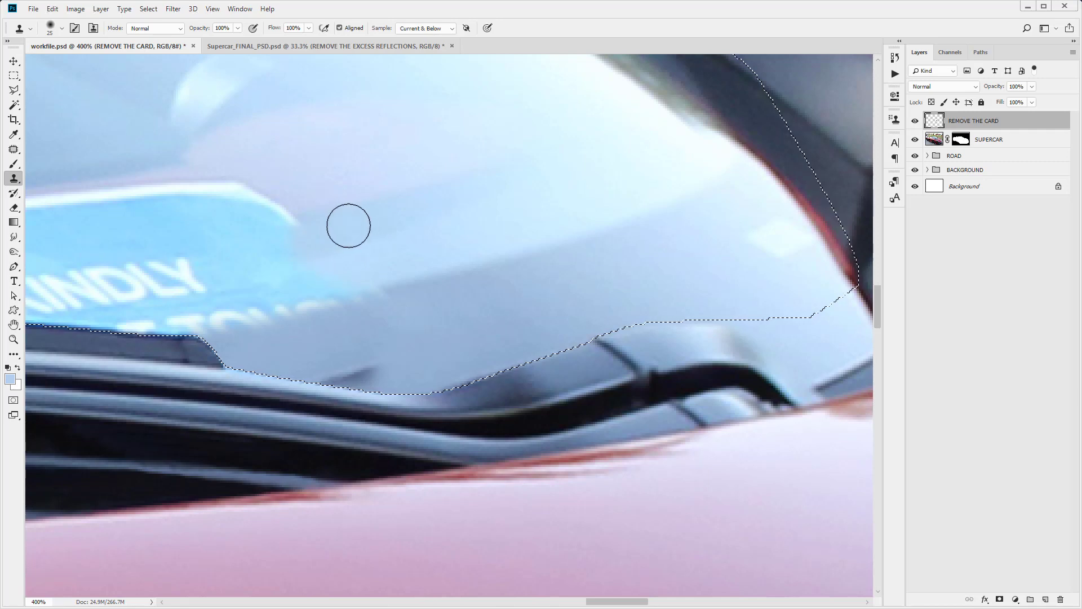
key("bracketleft")
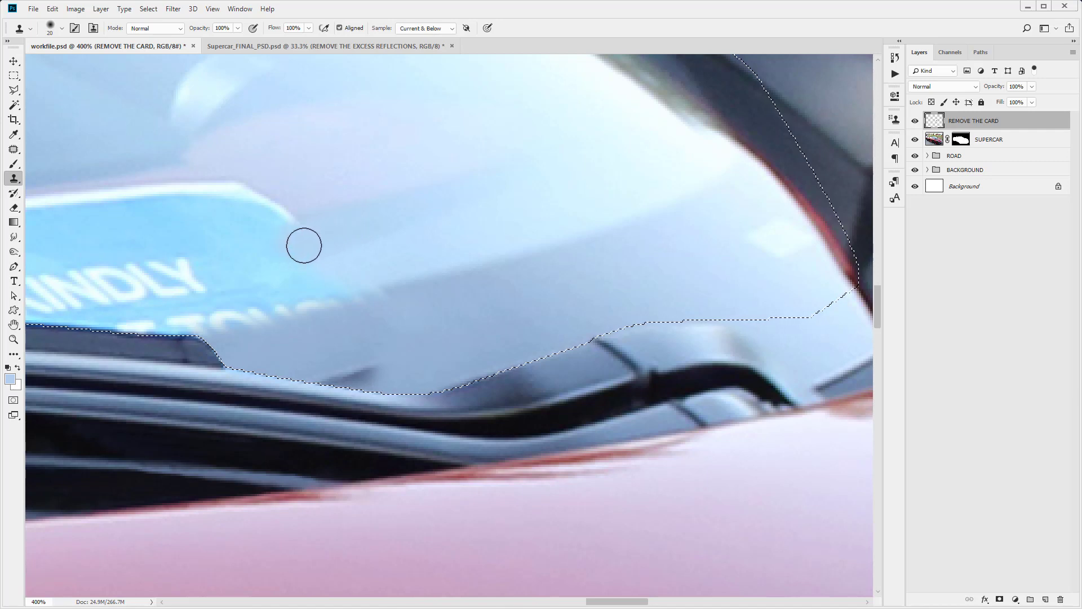
mouse_move(313, 257)
left_mouse_down()
mouse_move(352, 249)
mouse_move(374, 264)
left_mouse_up()
mouse_move(380, 289)
left_mouse_down()
mouse_move(319, 306)
mouse_move(405, 290)
mouse_move(333, 292)
left_mouse_up()
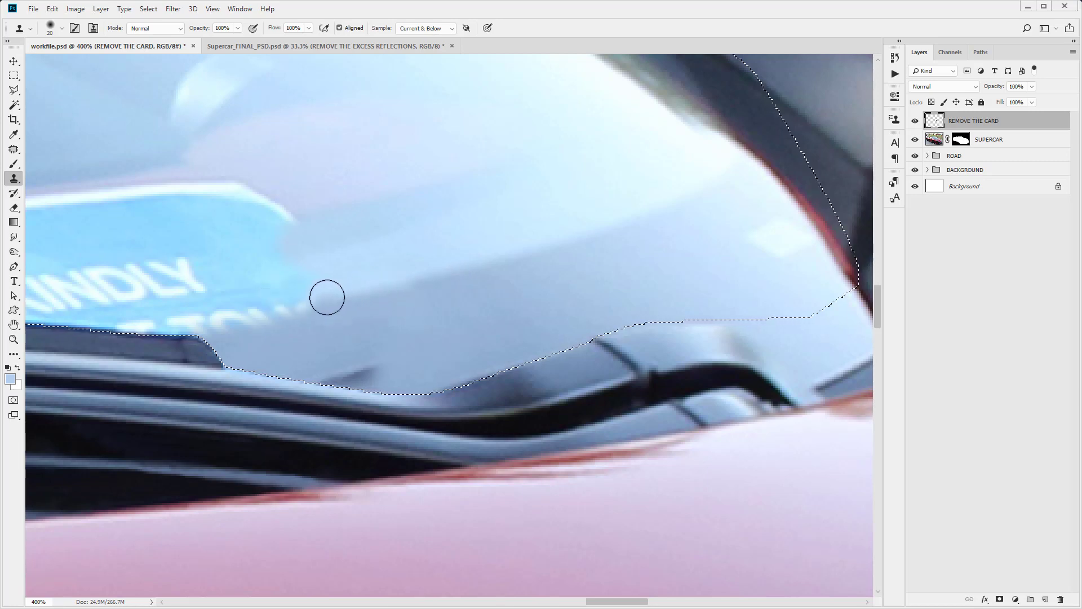
mouse_move(333, 297)
left_mouse_down()
mouse_move(254, 319)
mouse_move(311, 310)
left_mouse_up()
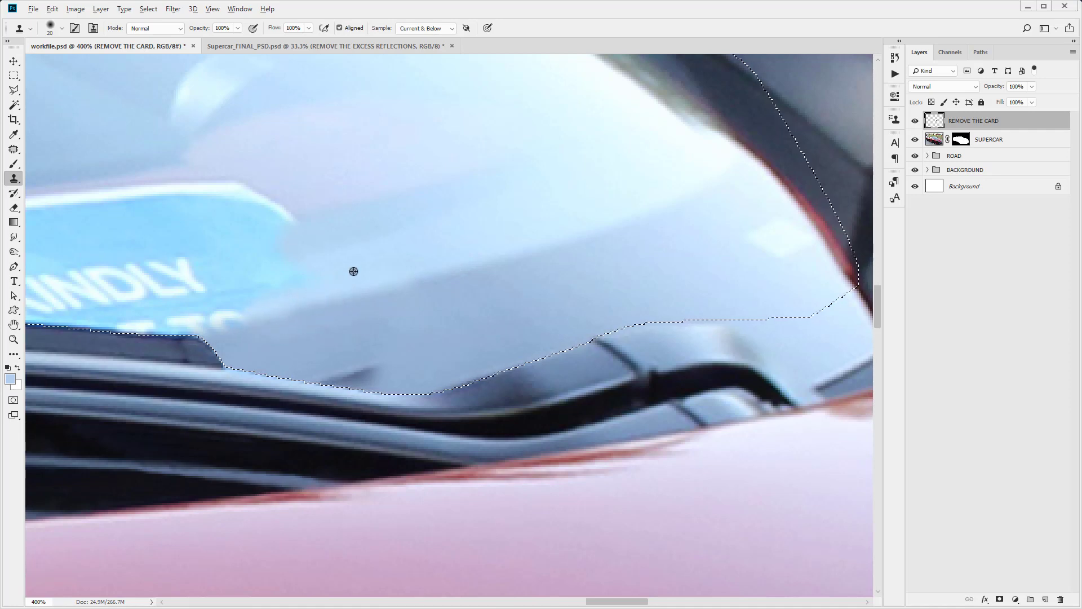
Enlarge the Clone Stamp brush to 25 px and clone windshield tones over the card's right end beside KINDLY.
left_click(13, 339)
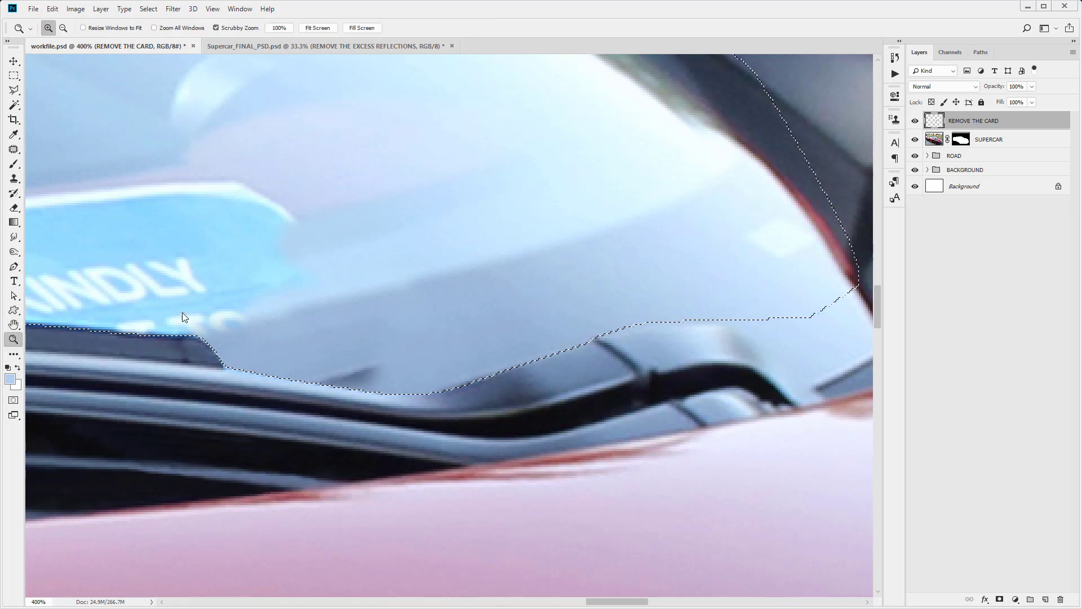
right_click(182, 314)
left_click(195, 318)
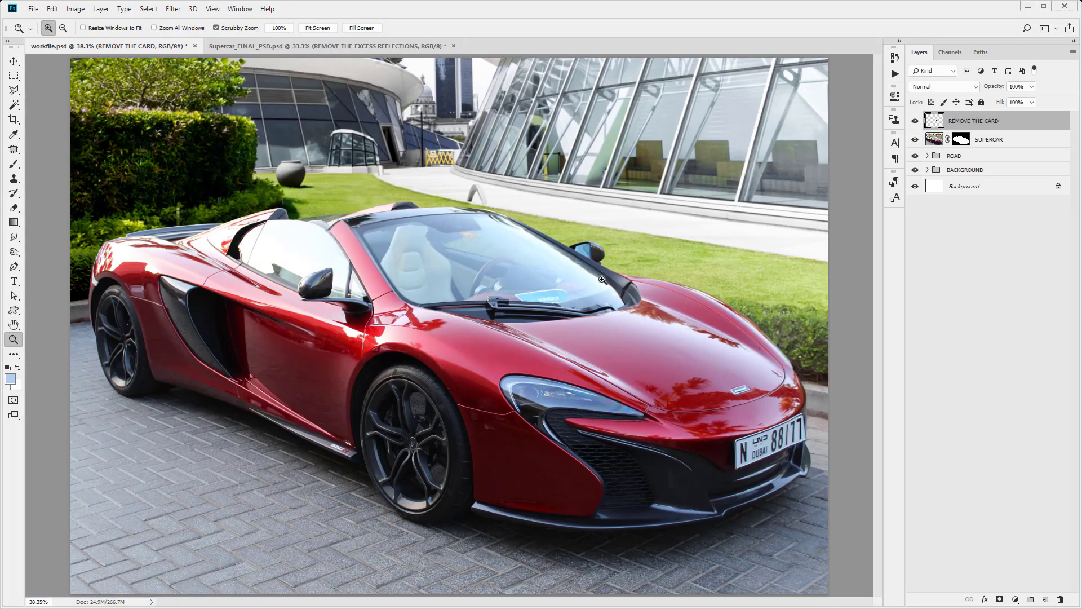
left_click_drag(602, 279, 586, 291)
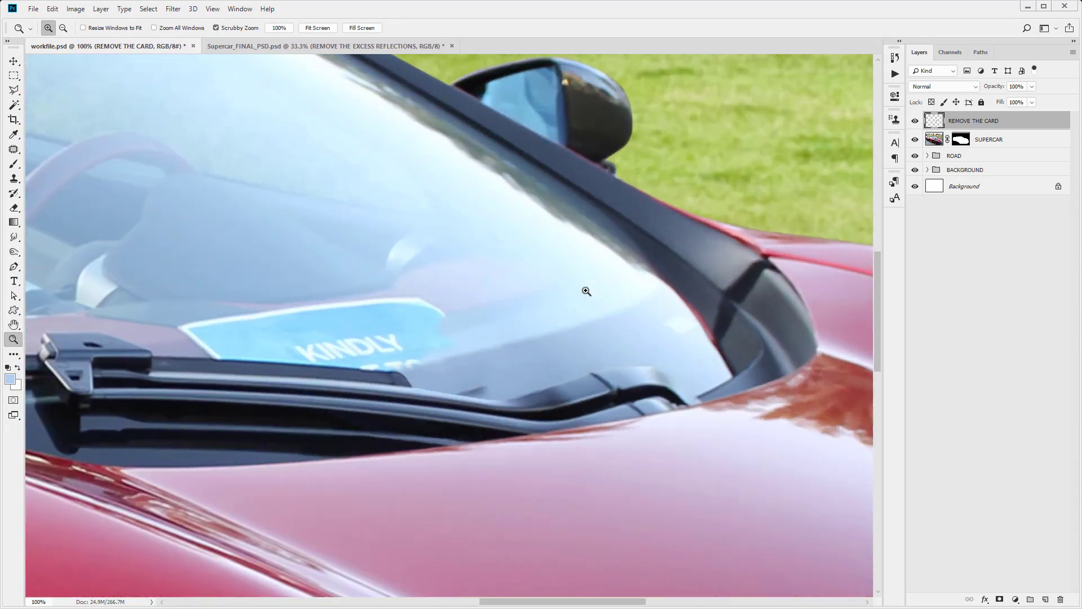
left_click(524, 297)
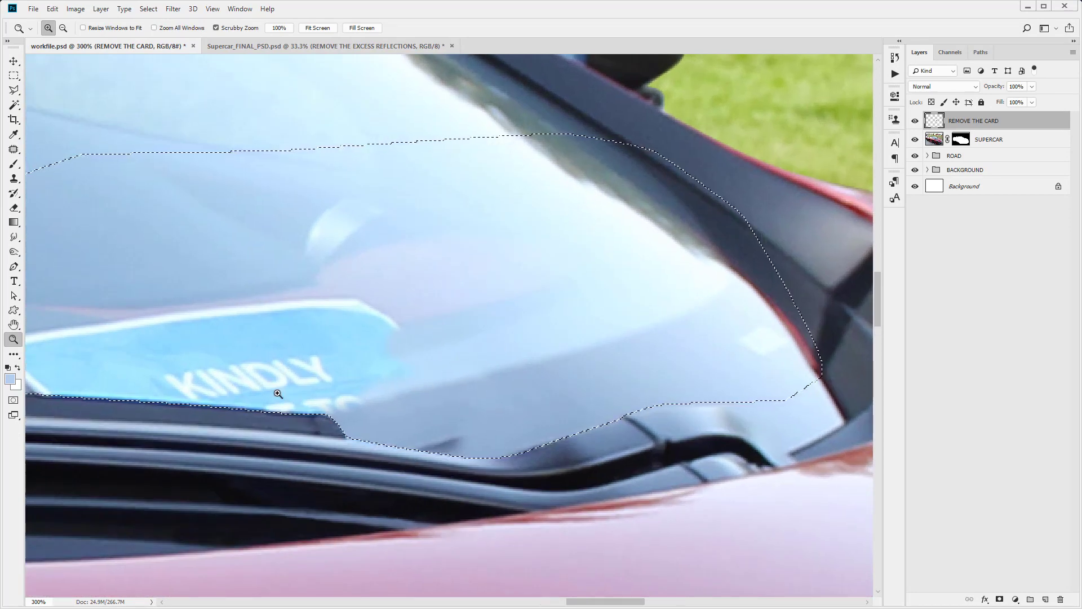
left_click(15, 179)
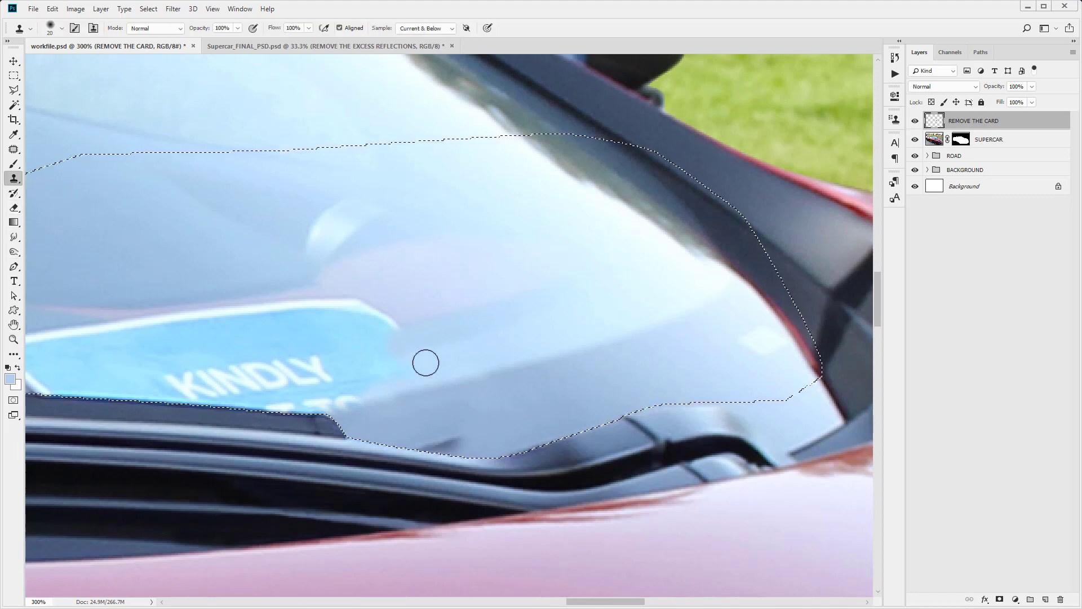
key("bracketright")
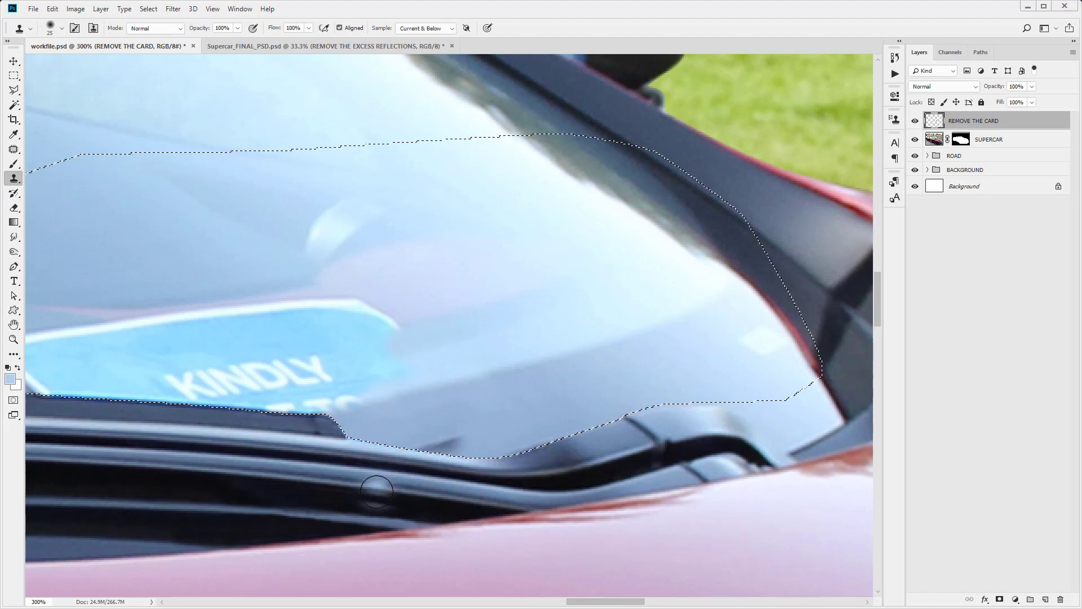
left_click_drag(596, 604, 580, 605)
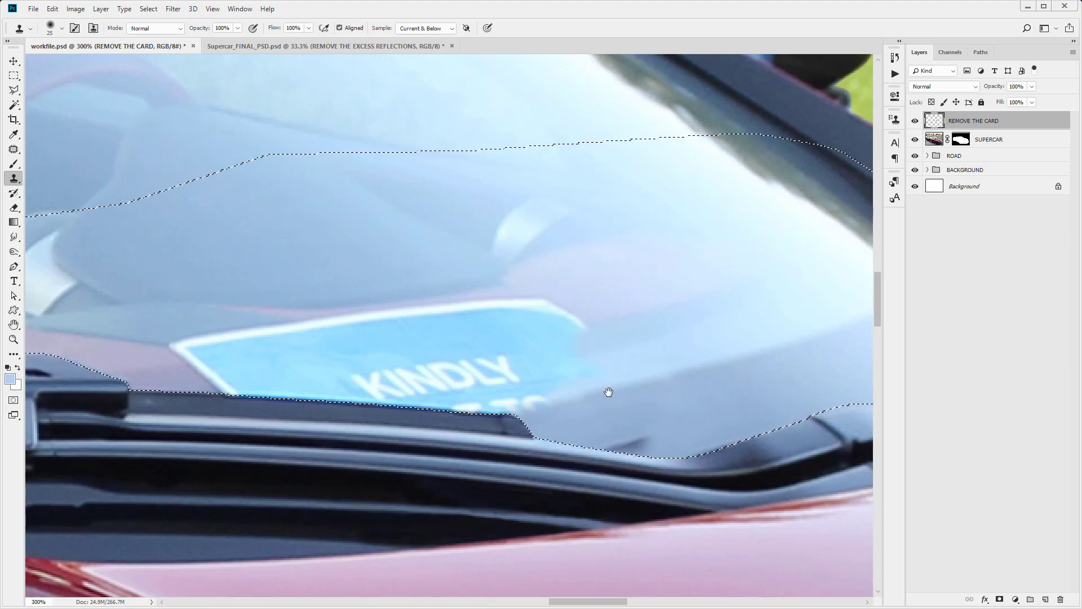
left_click_drag(608, 392, 514, 394)
left_click_drag(480, 401, 427, 389)
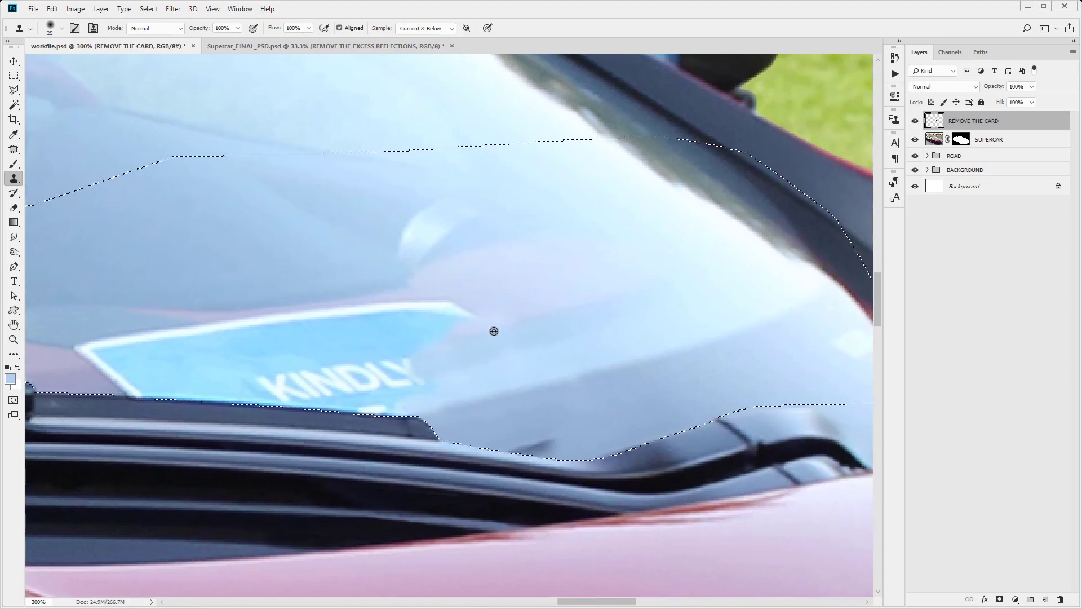
left_click(492, 331, "alt")
left_click_drag(423, 349, 389, 372)
Clone the pinkish dashboard and windshield tones over the card's upper-right part, its lettering and its left edge.
left_click(524, 295, "alt")
mouse_move(455, 309)
left_mouse_down()
mouse_move(415, 324)
mouse_move(448, 343)
mouse_move(428, 376)
mouse_move(331, 405)
left_mouse_up()
left_click(428, 376, "alt")
left_click(422, 327, "alt")
left_click_drag(388, 312, 348, 332)
left_click_drag(225, 349, 350, 348)
Reduce the brush to 15 px and clone the pinkish dashboard tone over the card's left corner and upper edge.
key("bracketleft")
key("bracketleft")
mouse_move(228, 362)
left_mouse_down()
mouse_move(240, 373)
mouse_move(213, 355)
mouse_move(280, 382)
left_mouse_up()
left_click(542, 346, "alt")
mouse_move(464, 324)
left_mouse_down()
mouse_move(437, 349)
mouse_move(409, 352)
left_mouse_up()
left_click(525, 309, "alt")
left_click(210, 356, "alt")
left_click_drag(263, 343, 270, 339)
left_click(216, 351, "alt")
left_click_drag(276, 341, 338, 344)
left_click(221, 357, "alt")
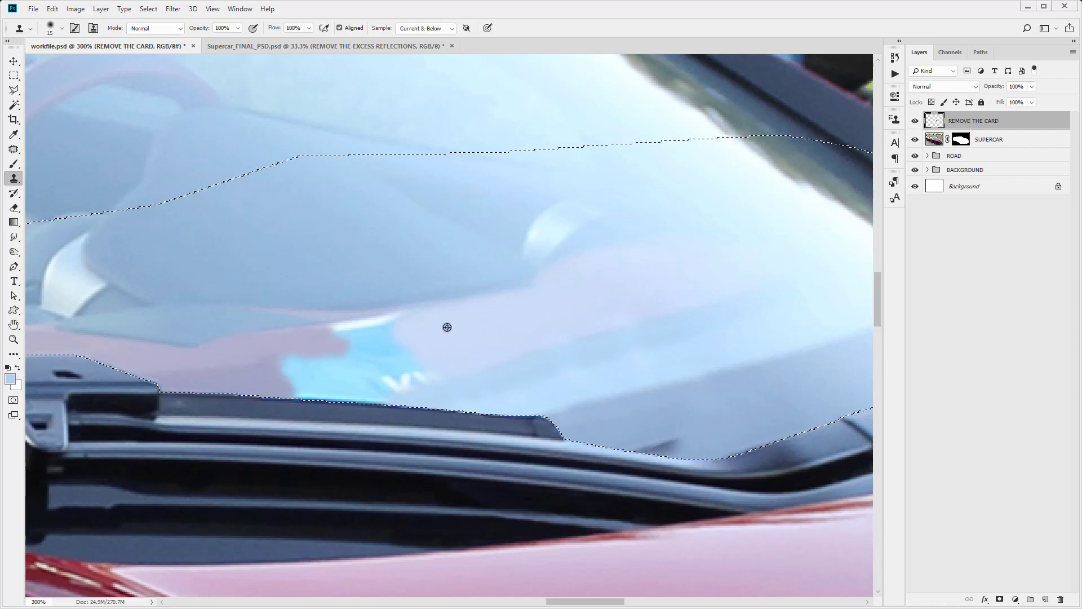
Clone dashboard tone over the last blue patch and lettering above the wiper, undoing the first stroke.
left_click(507, 345, "alt")
mouse_move(399, 382)
left_mouse_down()
mouse_move(386, 353)
mouse_move(374, 390)
left_mouse_up()
key("ctrl+z")
mouse_move(291, 373)
left_mouse_down()
mouse_move(329, 370)
mouse_move(349, 391)
mouse_move(416, 347)
left_mouse_up()
left_click(193, 379, "alt")
left_click(437, 357, "alt")
left_click(294, 355, "alt")
Lower the Clone Stamp opacity to 50% and blend the cloned tones above the wiper using a larger brush.
key("5")
key("bracketright")
key("bracketright")
key("bracketright")
key("bracketright")
key("bracketright")
left_click_drag(332, 392, 360, 394)
left_click(289, 379, "alt")
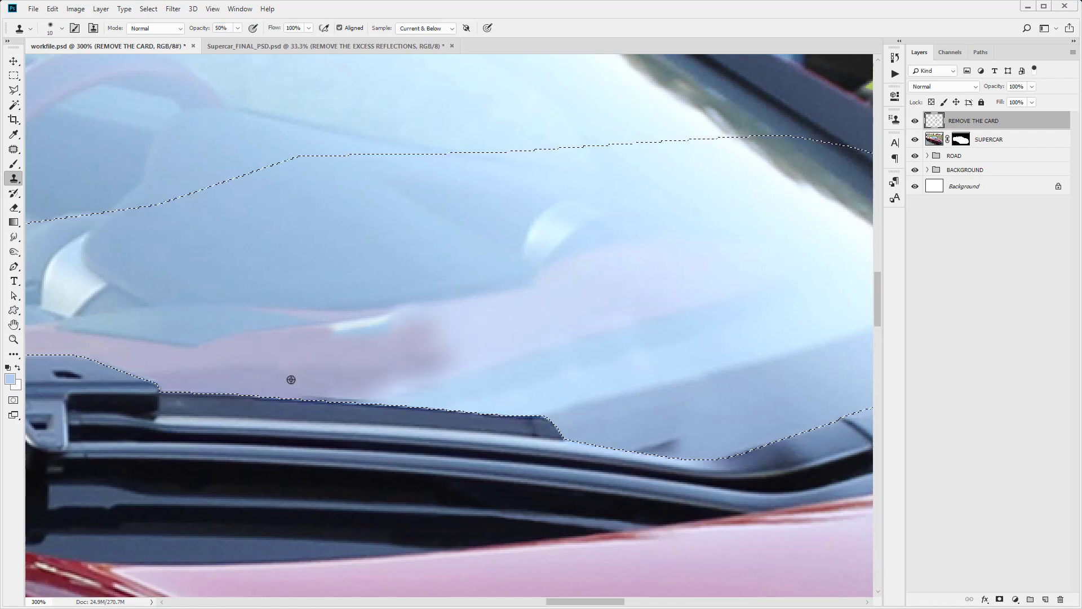
Restore the opacity to 100% and clone away the white remnant of the card's upper edge with a smaller brush.
left_click(501, 287, "alt")
left_click(580, 285, "ctrl")
key("bracketleft")
key("bracketleft")
key("bracketleft")
key("bracketleft")
key("bracketleft")
key("bracketleft")
key("0")
left_click(361, 319, "alt")
mouse_move(337, 316)
left_mouse_down()
mouse_move(330, 334)
mouse_move(270, 312)
mouse_move(314, 309)
left_mouse_up()
left_click(368, 300, "alt")
left_click(254, 320, "alt")
left_click(329, 305, "alt")
mouse_move(315, 307)
left_mouse_down()
mouse_move(336, 327)
mouse_move(261, 327)
mouse_move(299, 309)
mouse_move(285, 322)
mouse_move(320, 316)
left_mouse_up()
Soften the retouched dashboard edge with a 25 px Clone Stamp brush at 30% and then 10% opacity.
key("bracketright")
key("bracketright")
key("bracketright")
key("3")
left_click(355, 314, "alt")
left_click(353, 317, "alt")
key("1")
left_click(333, 320, "alt")
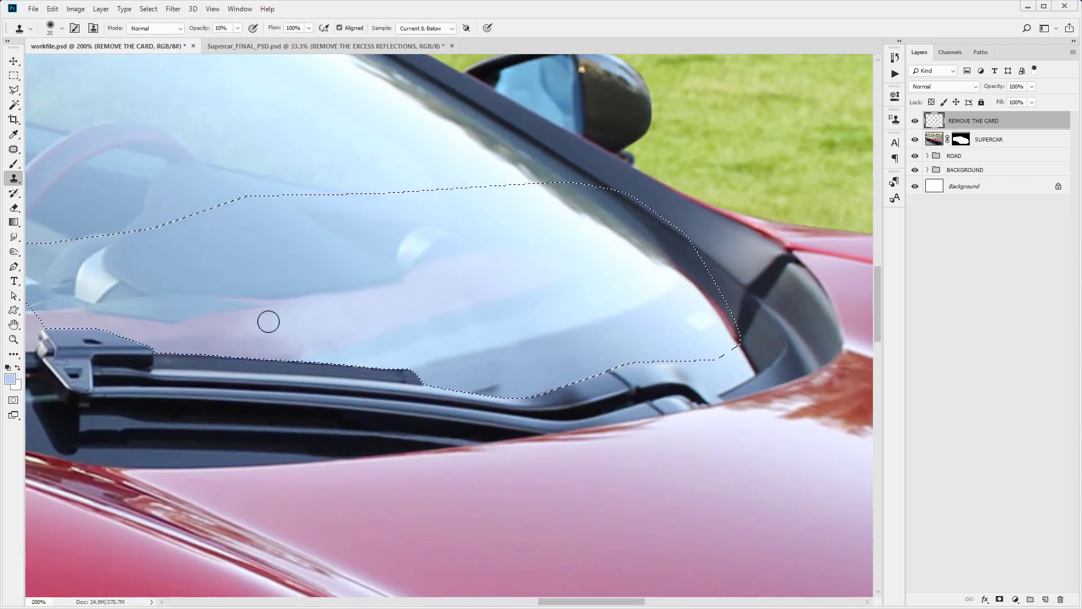
Examine the retouched windshield at 66.7% zoom, toggling the REMOVE THE CARD layer off and on to compare.
key("z")
key("ctrl+0")
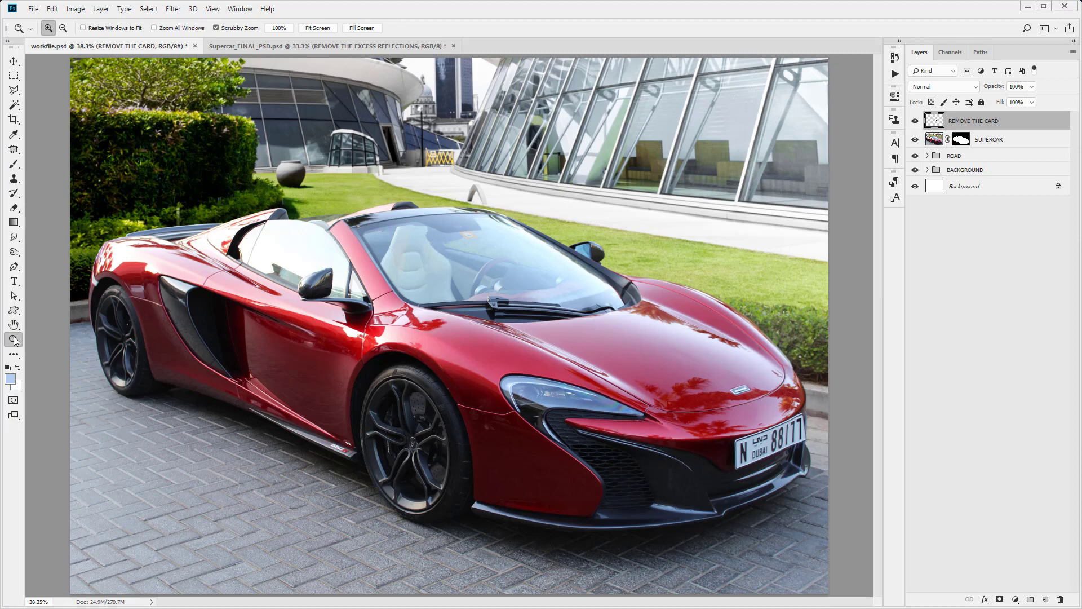
left_click_drag(526, 280, 601, 293)
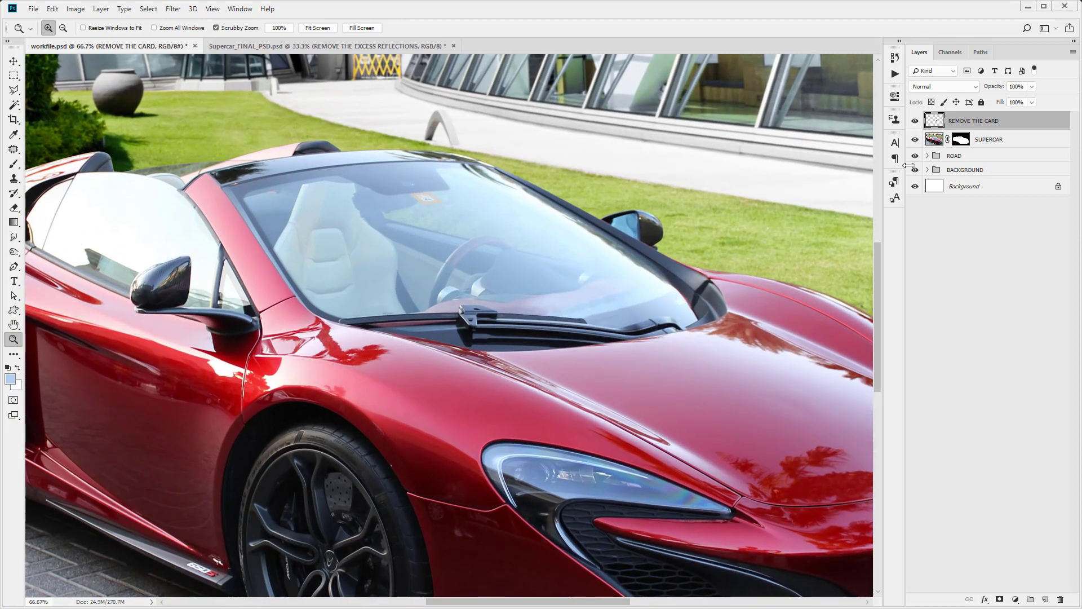
left_click(915, 121)
left_click(915, 121)
Switch to the Smudge tool and enlarge its brush to 30 px.
left_click(14, 251)
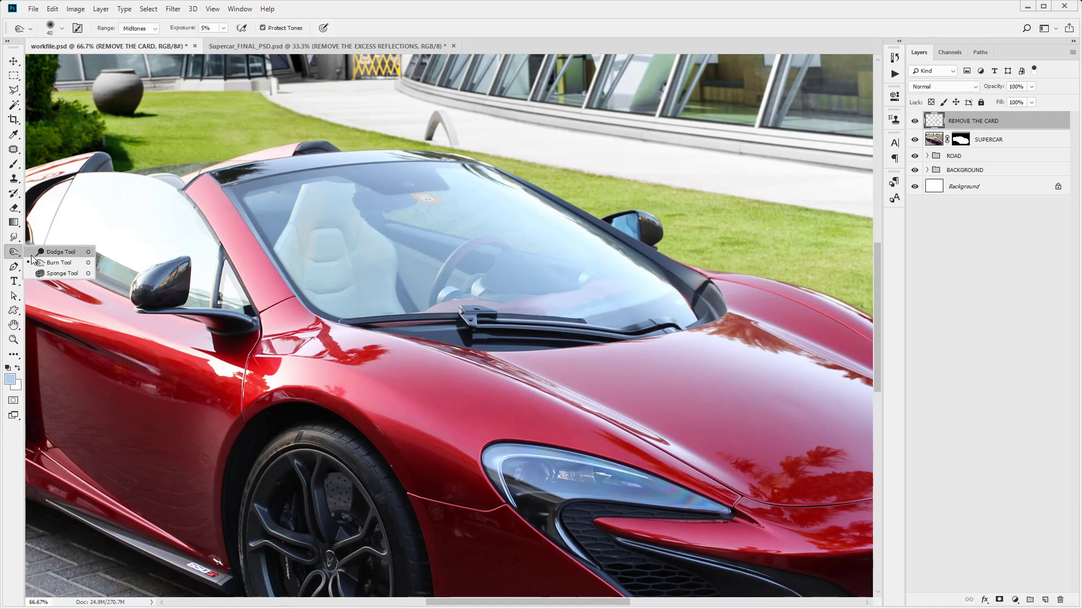
left_click(14, 236)
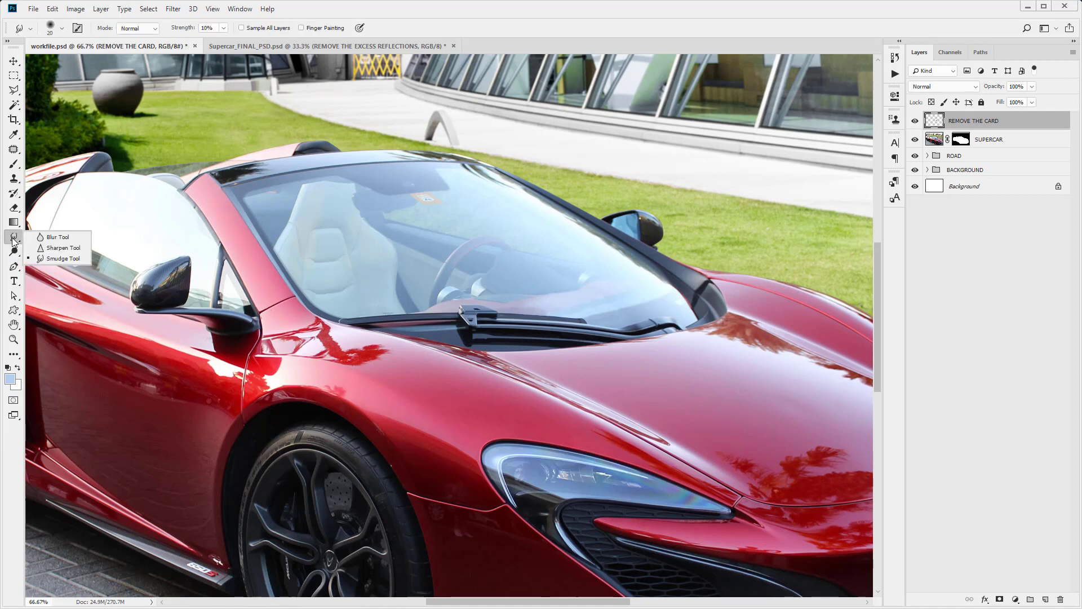
left_click(49, 257)
key("bracketright")
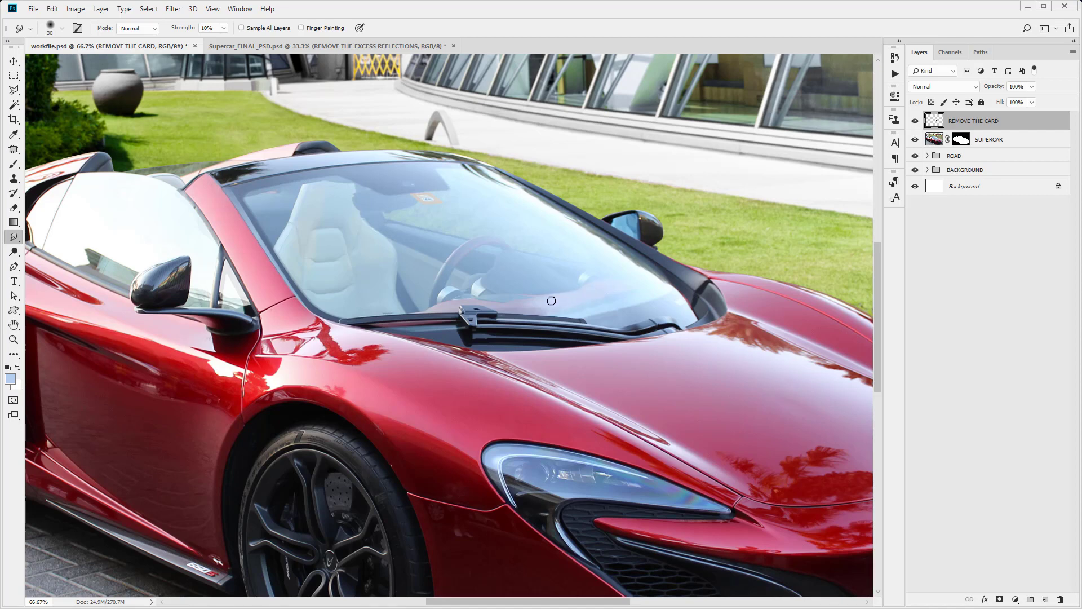
right_click(12, 239)
left_click_drag(211, 28, 204, 29)
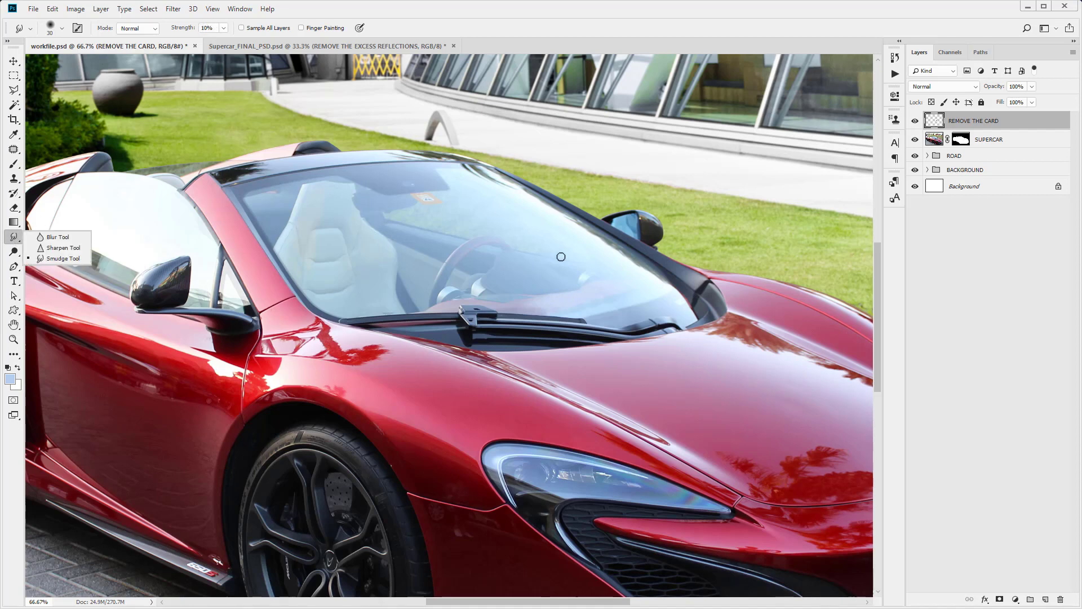
left_click(616, 307)
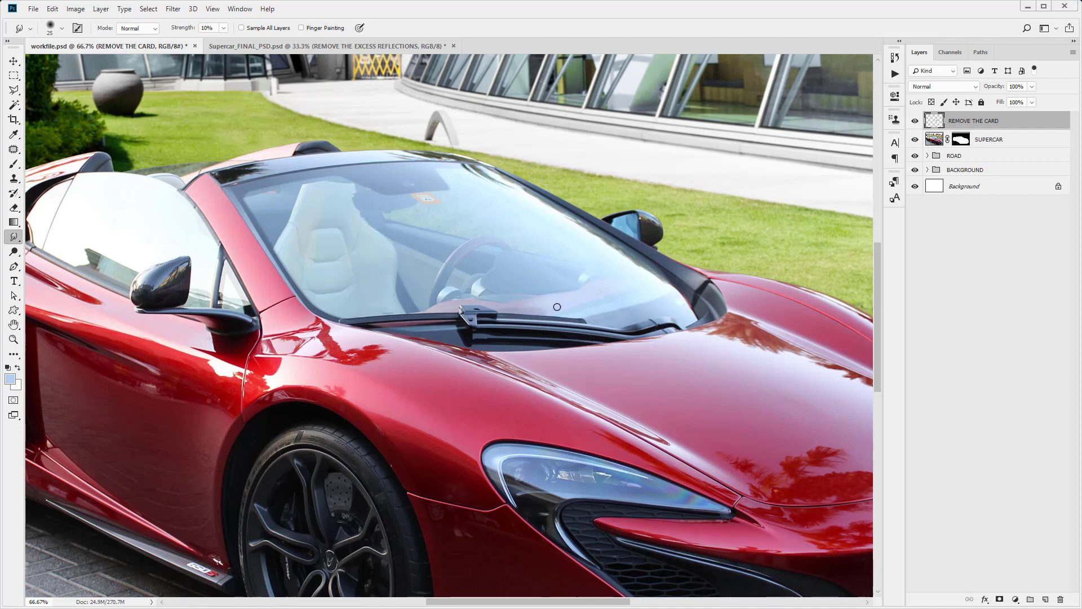
key("bracketright")
key("bracketleft")
key("bracketleft")
key("bracketright")
key("bracketright")
left_click(14, 340)
left_click(652, 288)
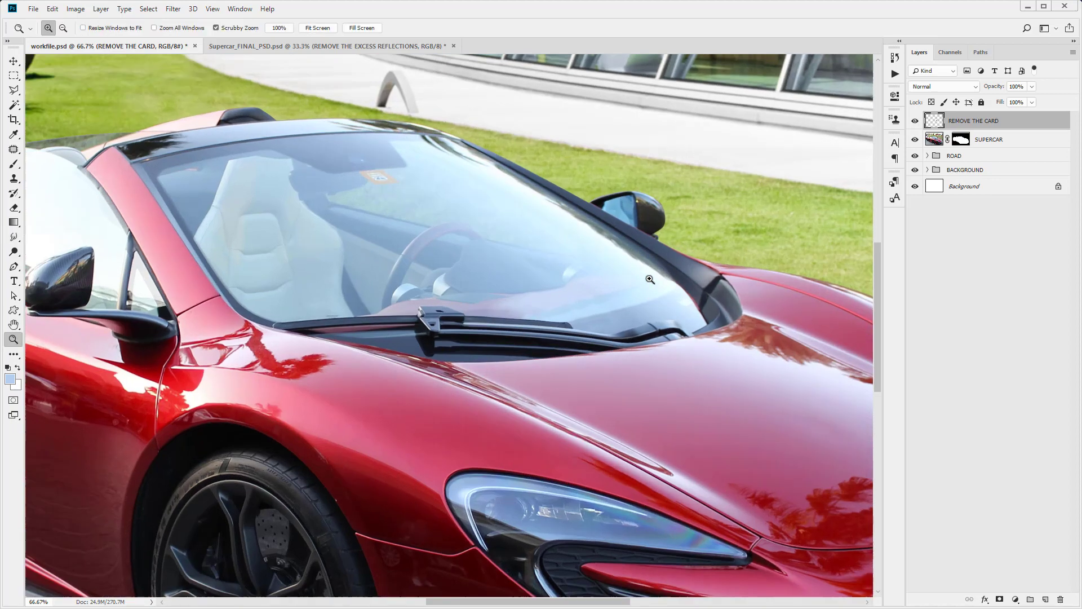
Select the Smudge tool and reduce its brush size to 9 px for blending the retouched area at the windshield's lower edge.
left_click(652, 285)
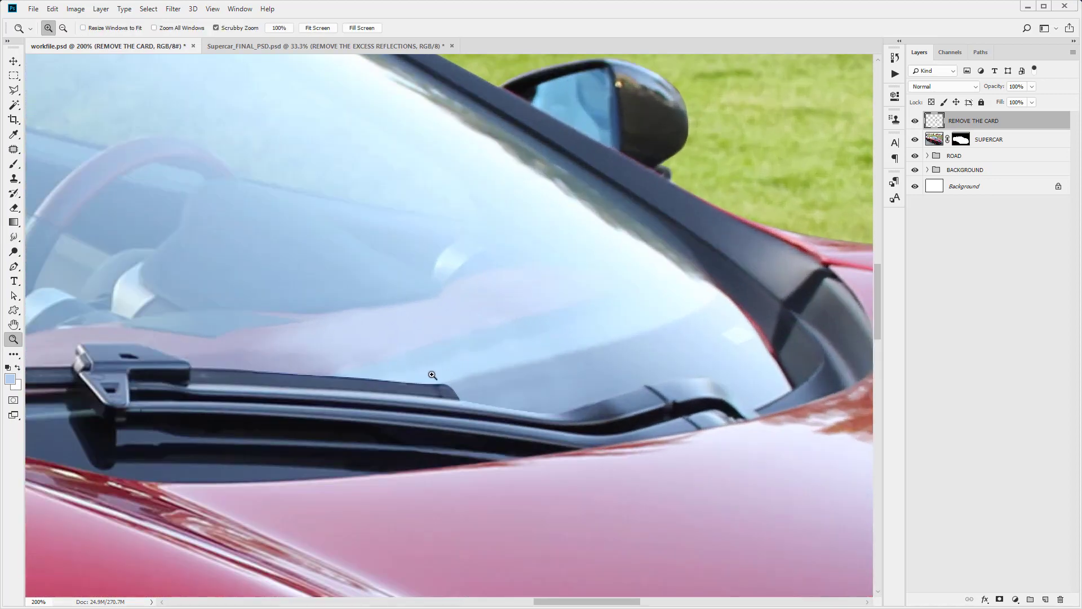
left_click(16, 242)
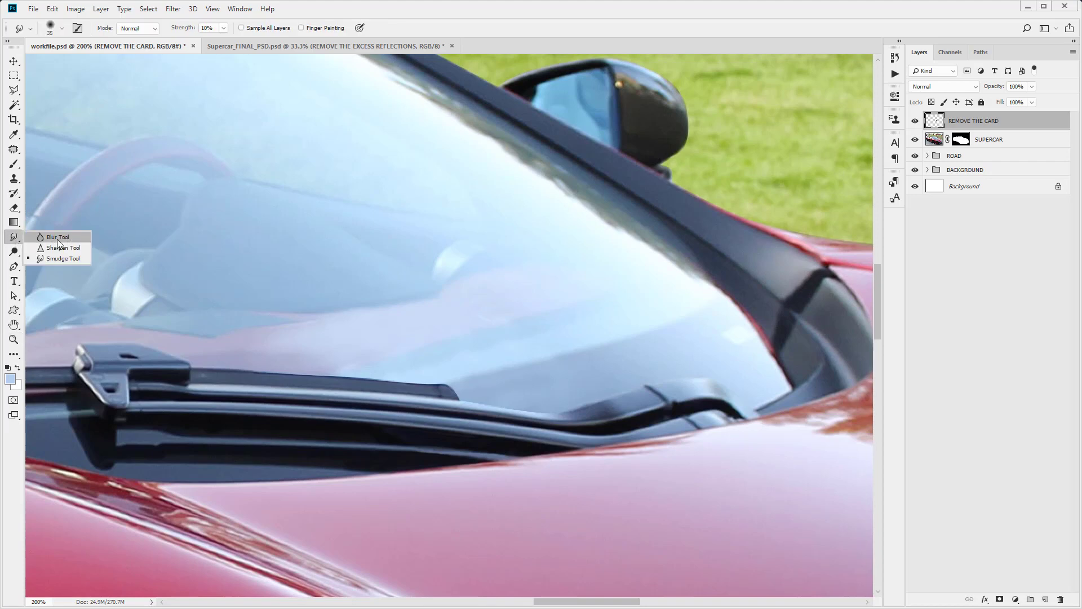
left_click(45, 261)
key("bracketleft")
key("bracketleft")
key("bracketleft")
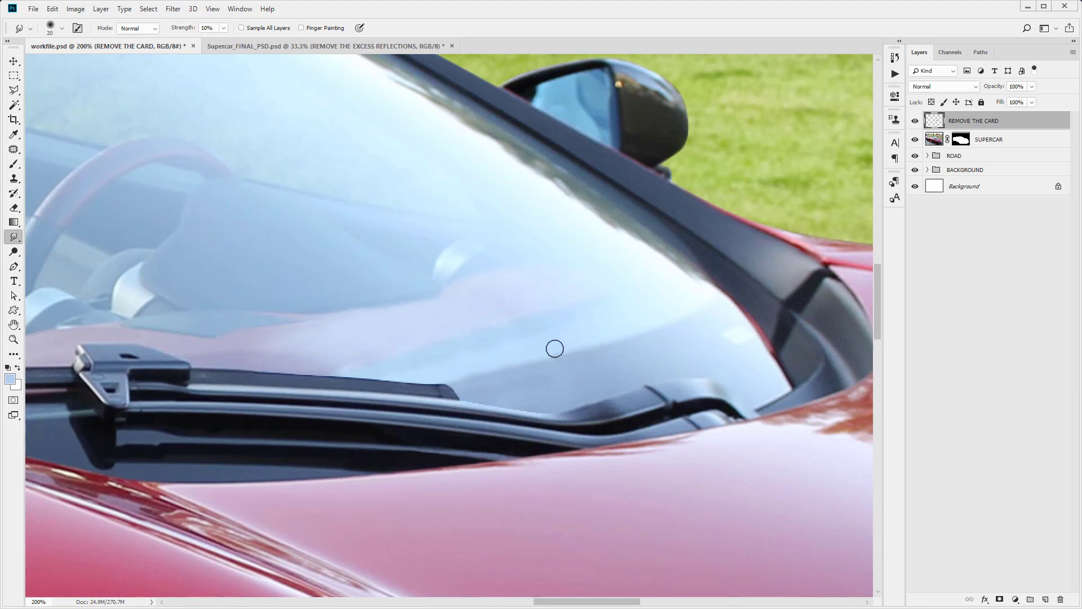
key("bracketleft")
key("bracketleft")
Compare the whole image with the REMOVE THE CARD layer hidden and shown, and clip that layer to the SUPERCAR layer.
left_click(15, 339)
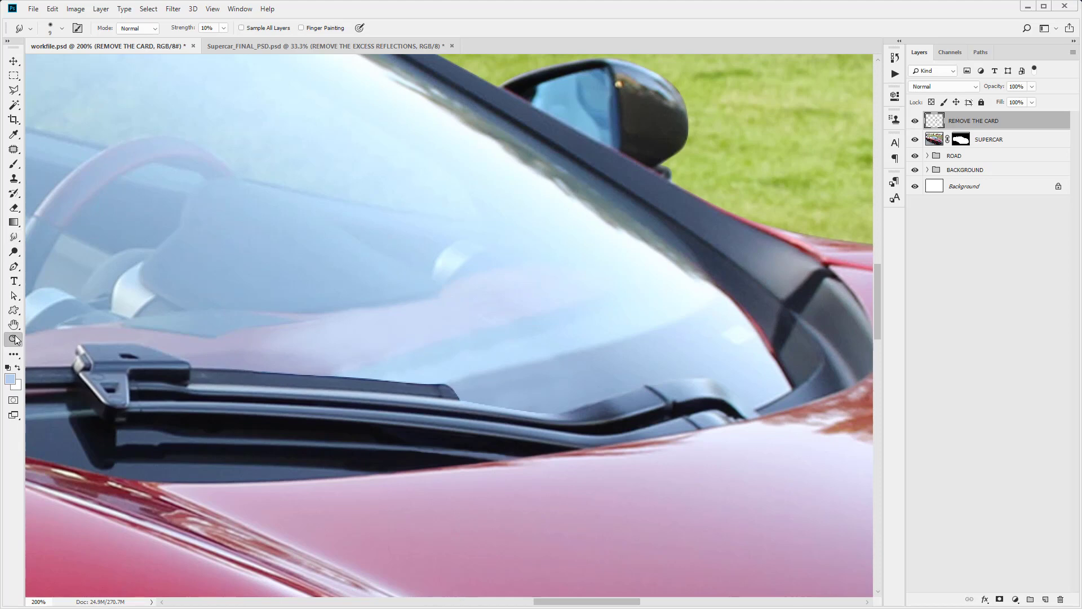
key("ctrl+0")
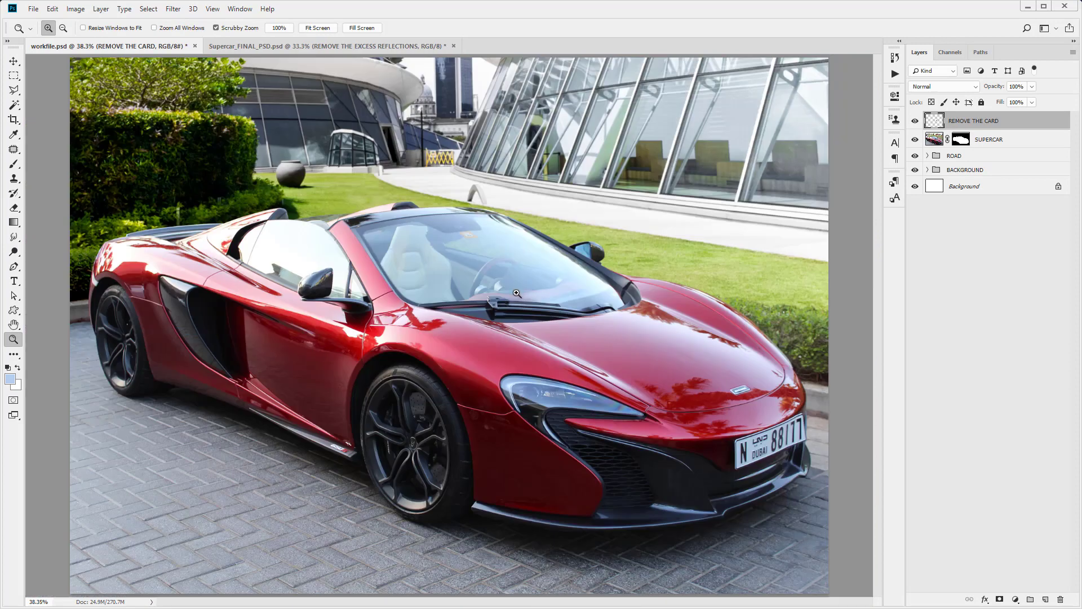
left_click(915, 122)
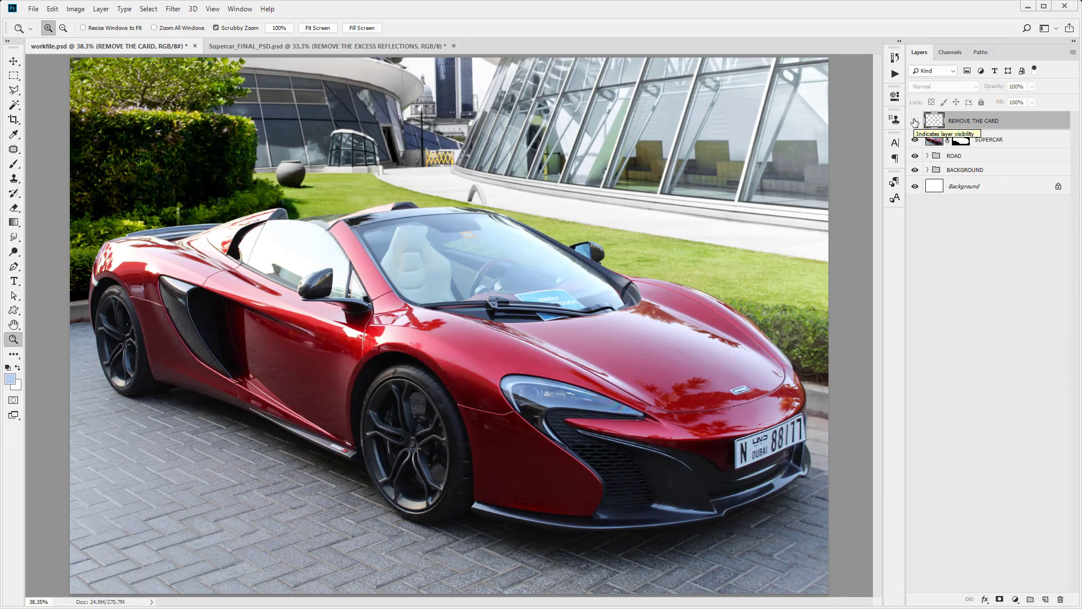
left_click(914, 121)
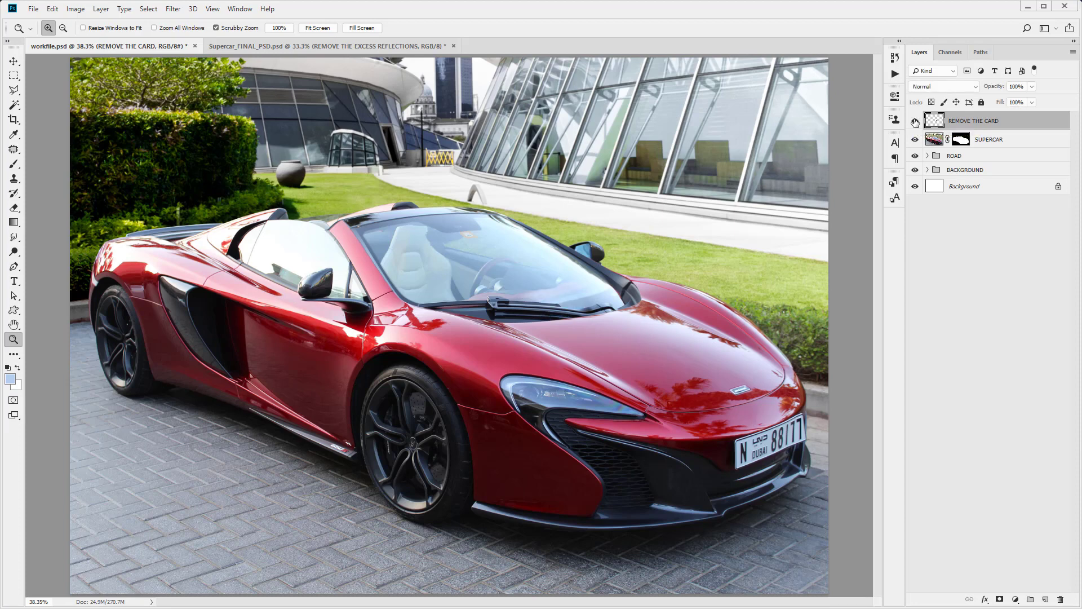
key("ctrl+alt+g")
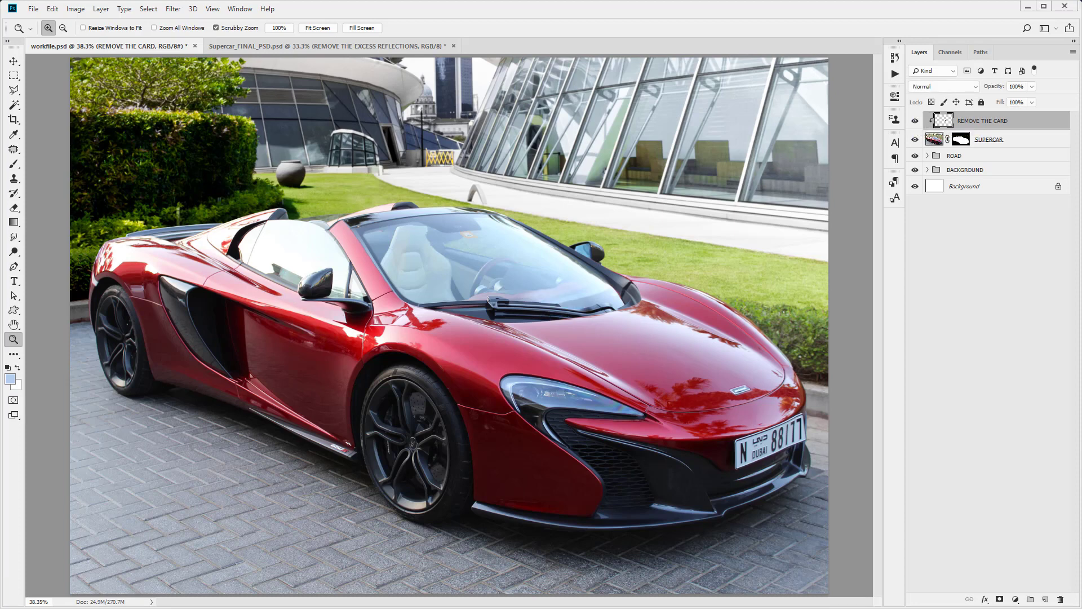